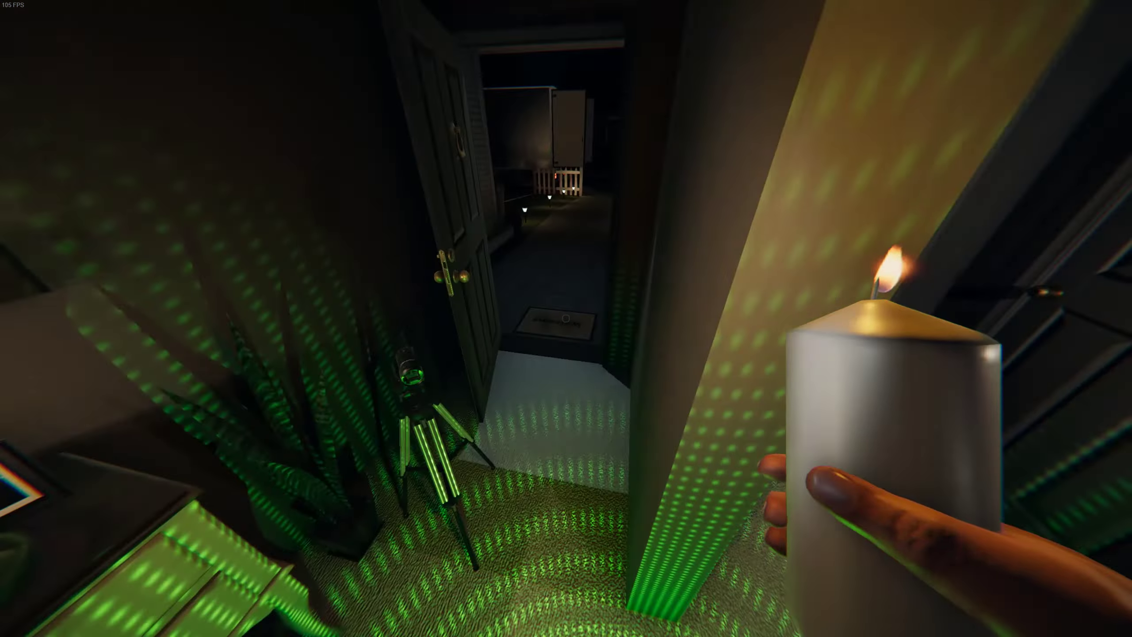
Step: Drop the candle, leave the house and walk up into the truck toward the desk
key(g)
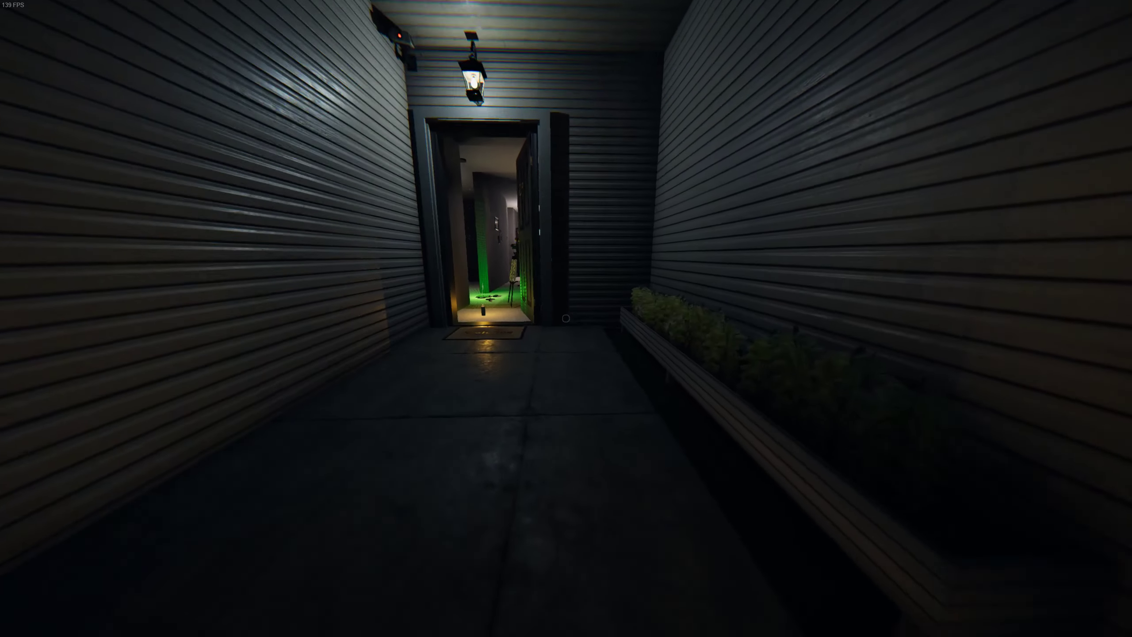
key(s)
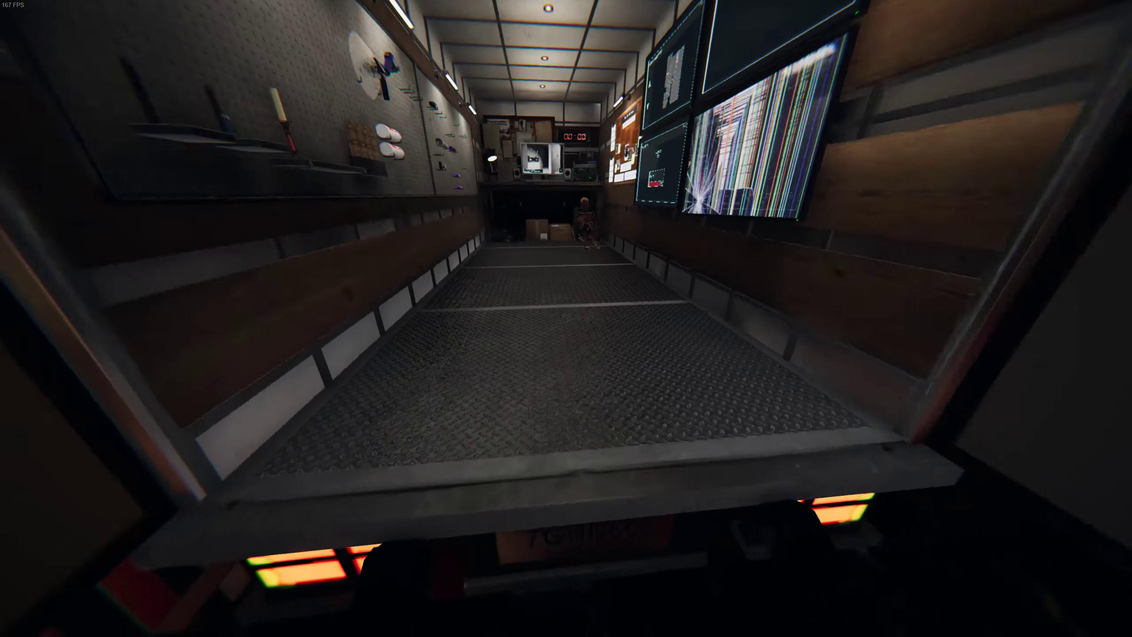
key(w)
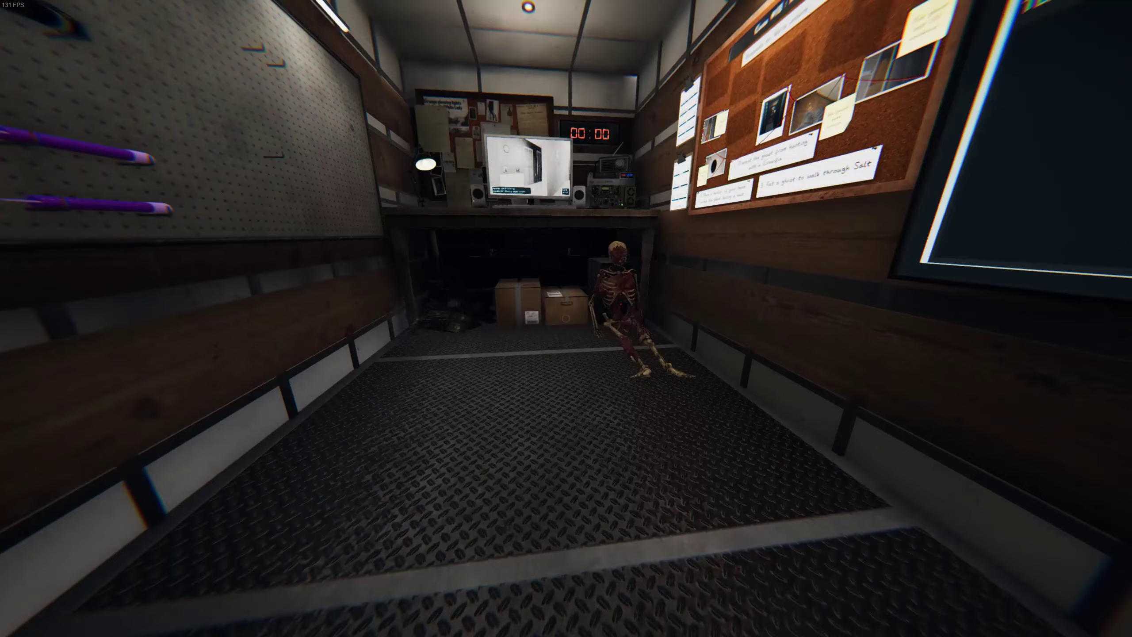
key(w)
Step: Check the journal's Evidence page: Fingerprints marked, spirit box ruled out, then put it away
key(j)
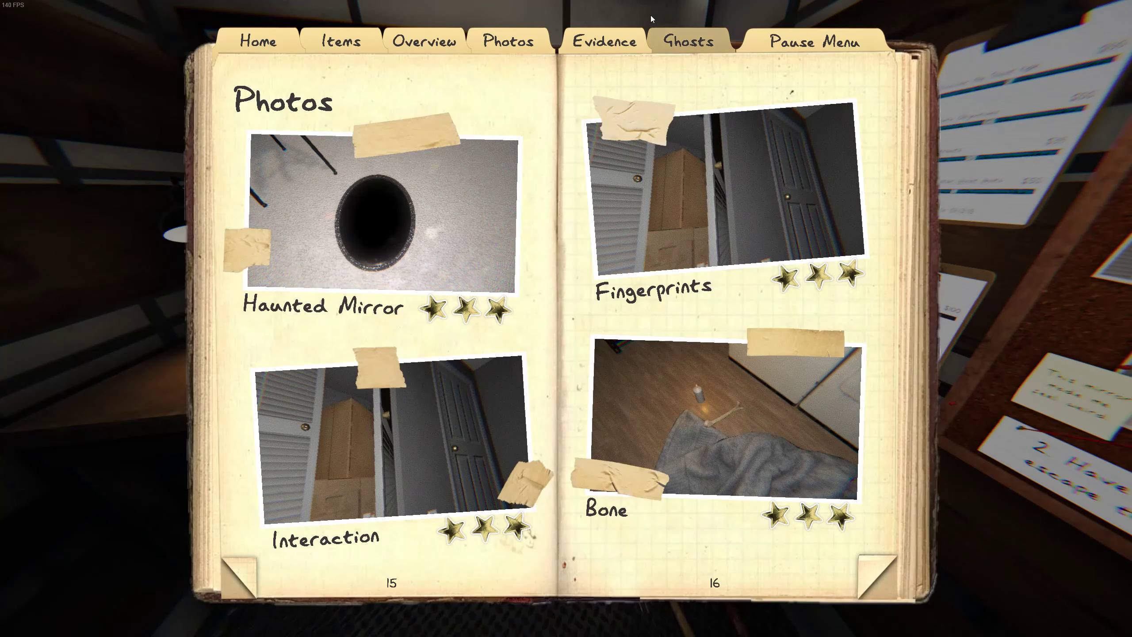
click(635, 35)
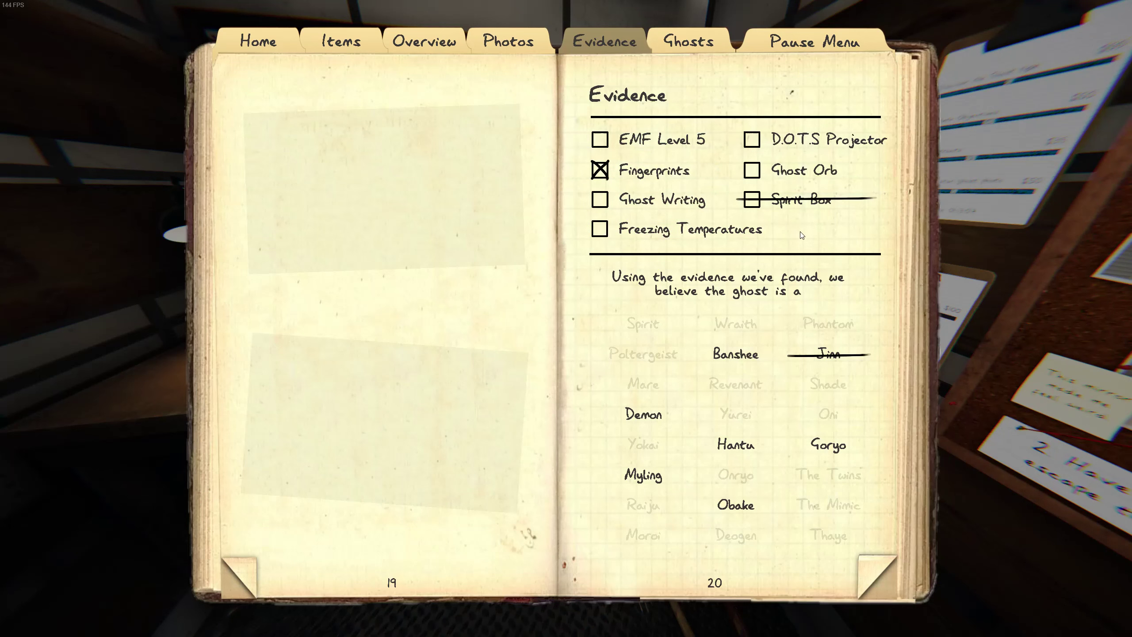
key(j)
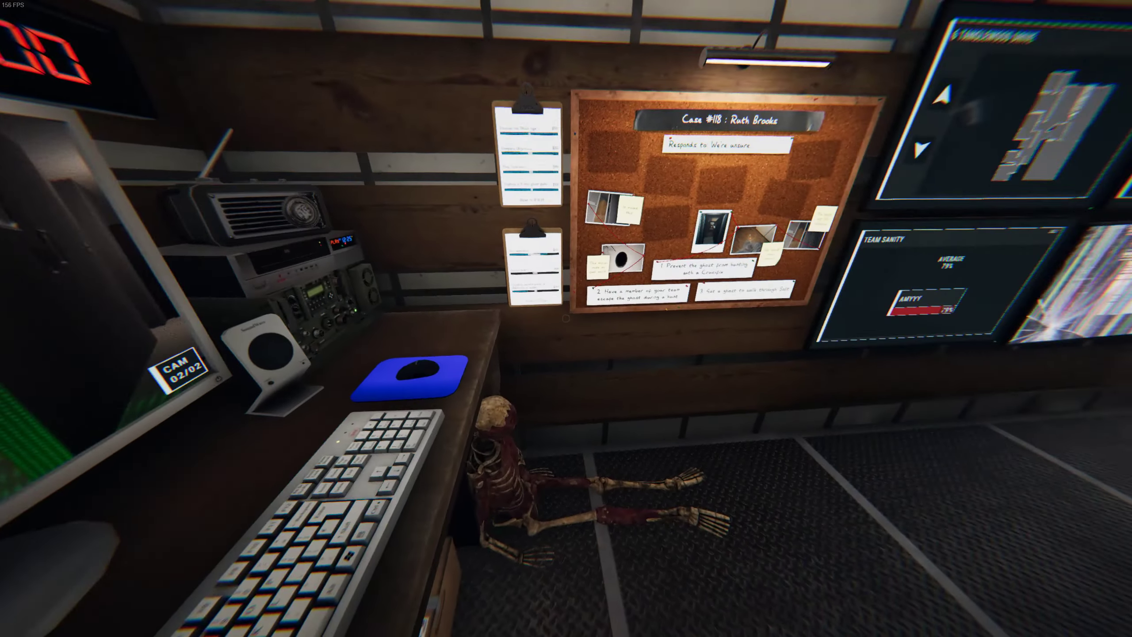
Step: Take out the photo camera and flip through the journal's photos pages
key(2)
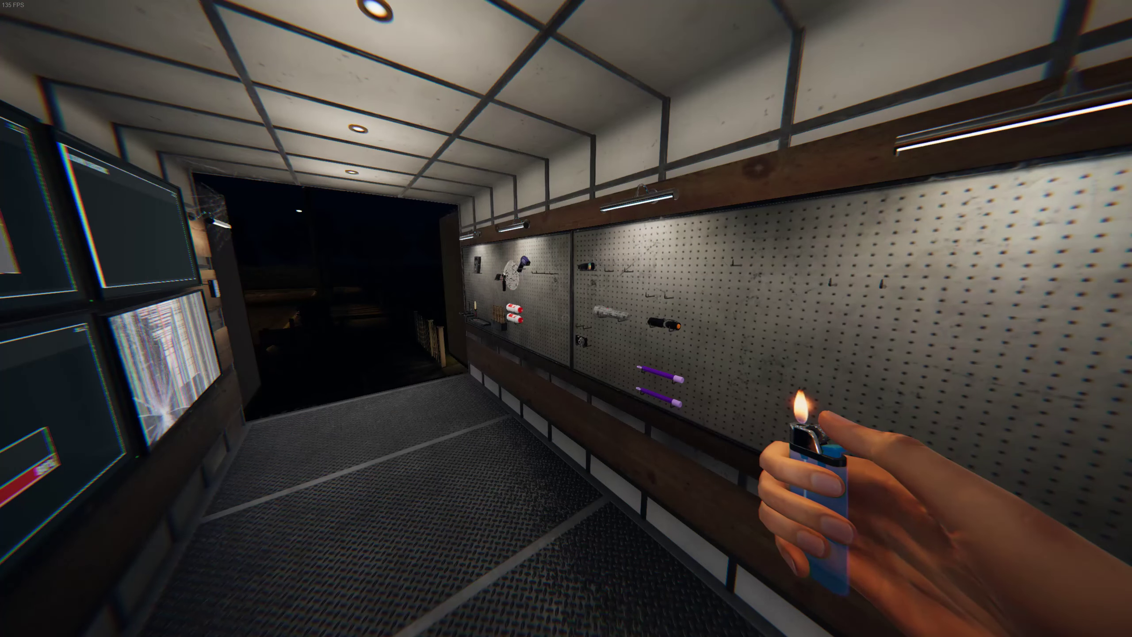
key(j)
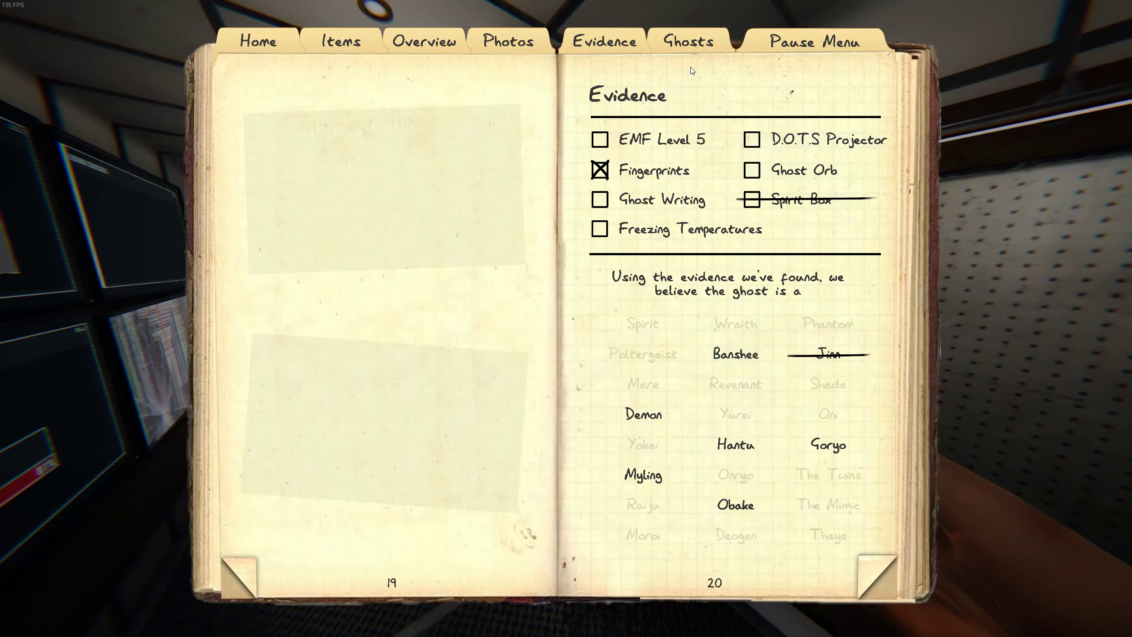
click(507, 41)
click(875, 573)
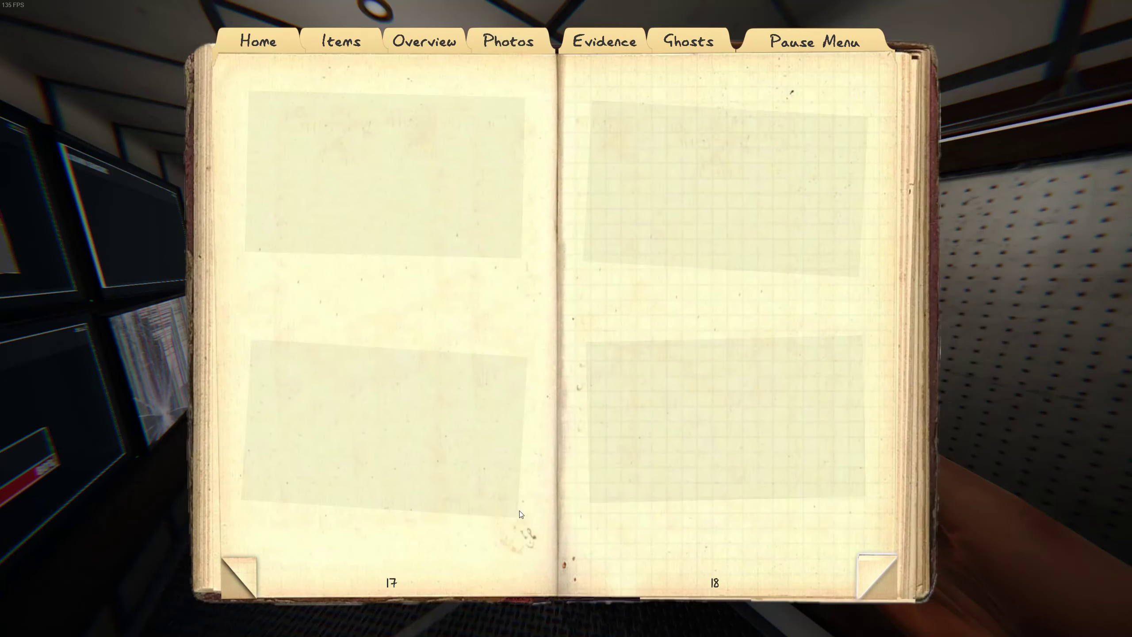
click(240, 574)
key(j)
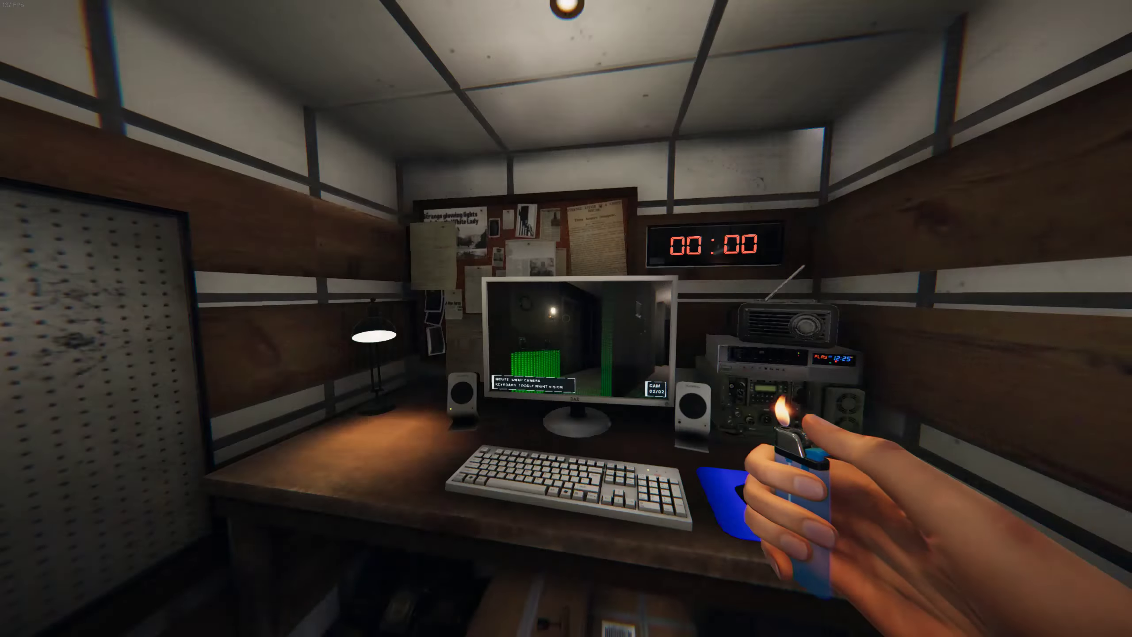
Step: Recheck the journal's Evidence page, then swap to the flashlight at the equipment wall
key(j)
click(603, 41)
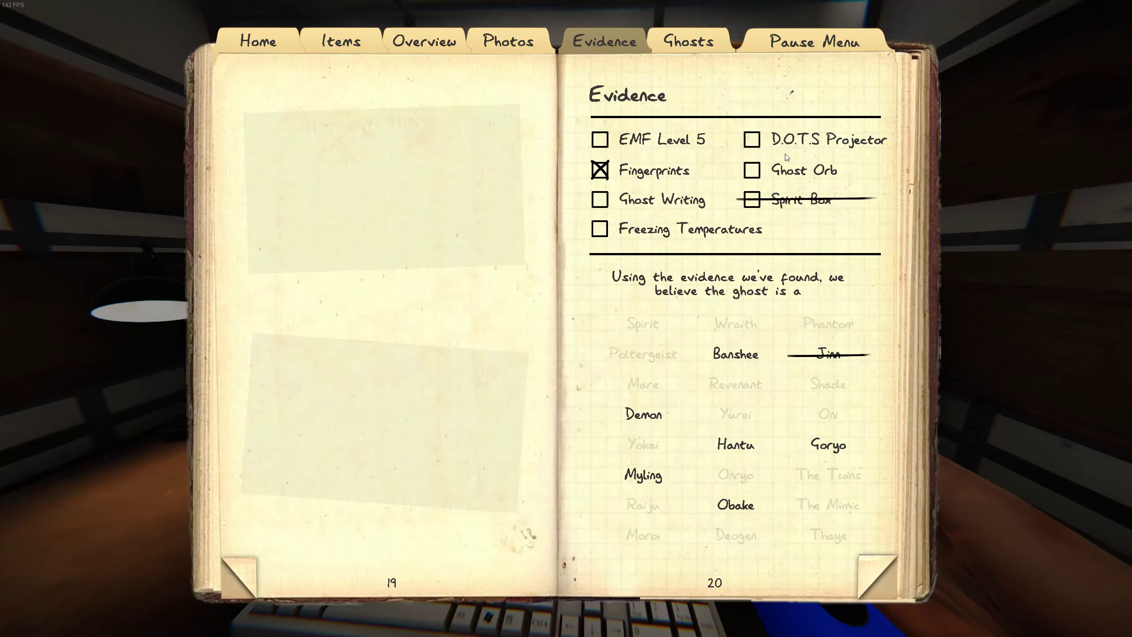
key(j)
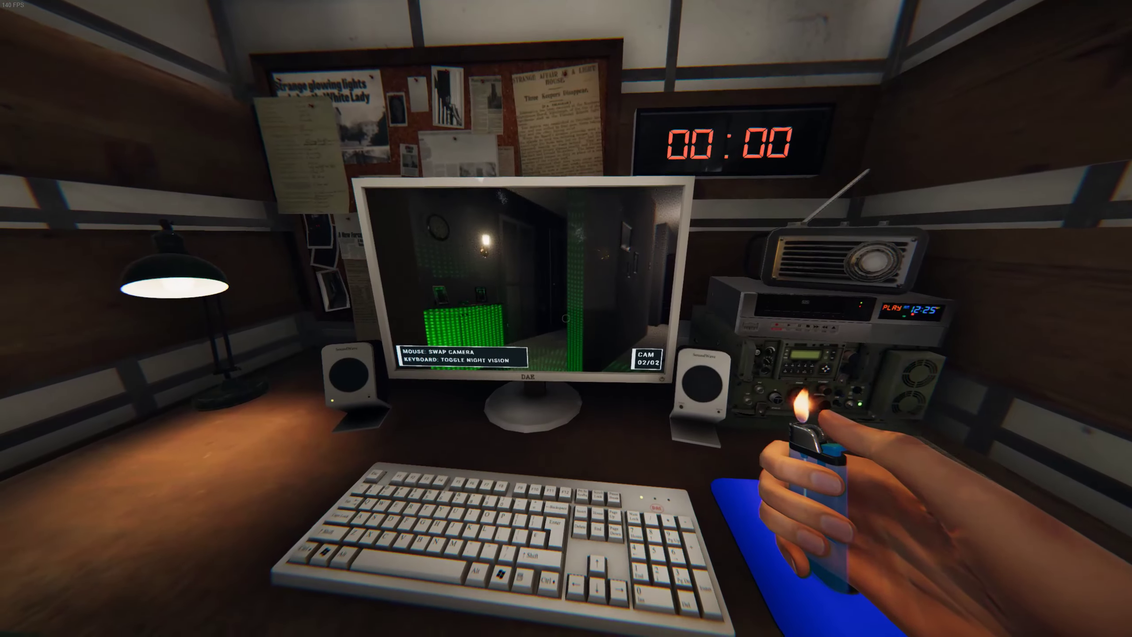
key(w)
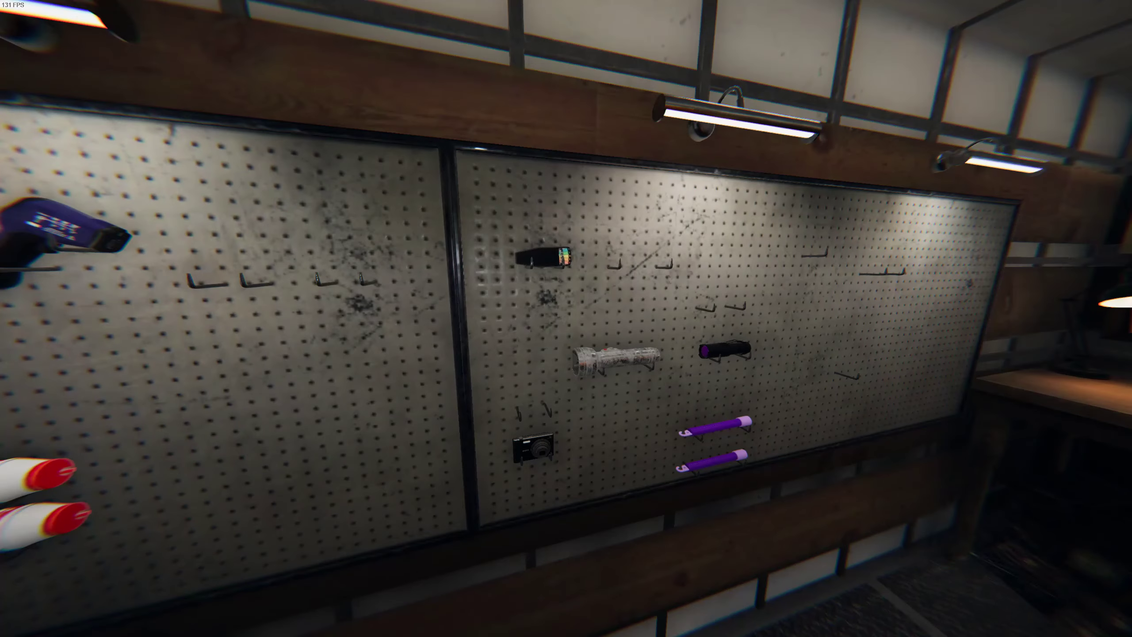
key(q)
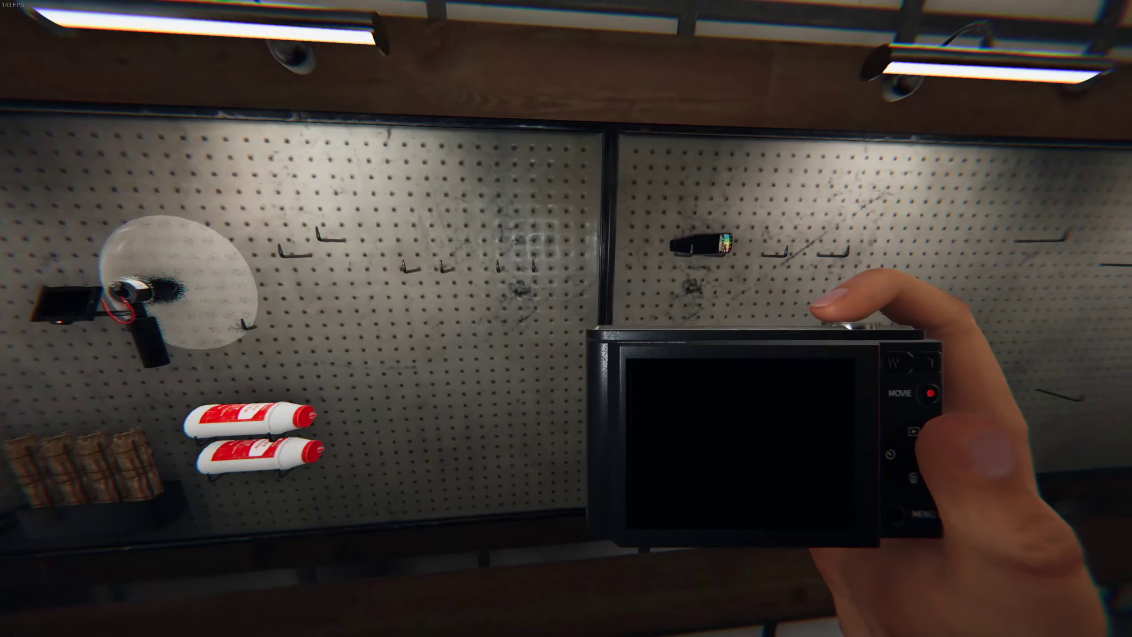
key(q)
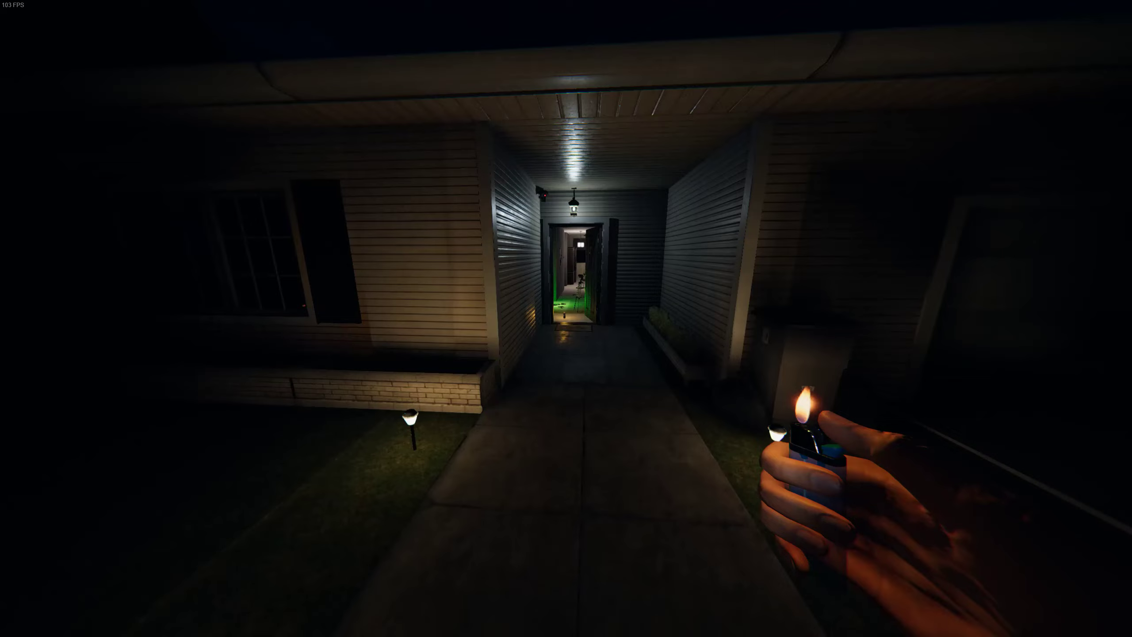
Step: Walk back through the front door into the hallway by the floor items
key(w)
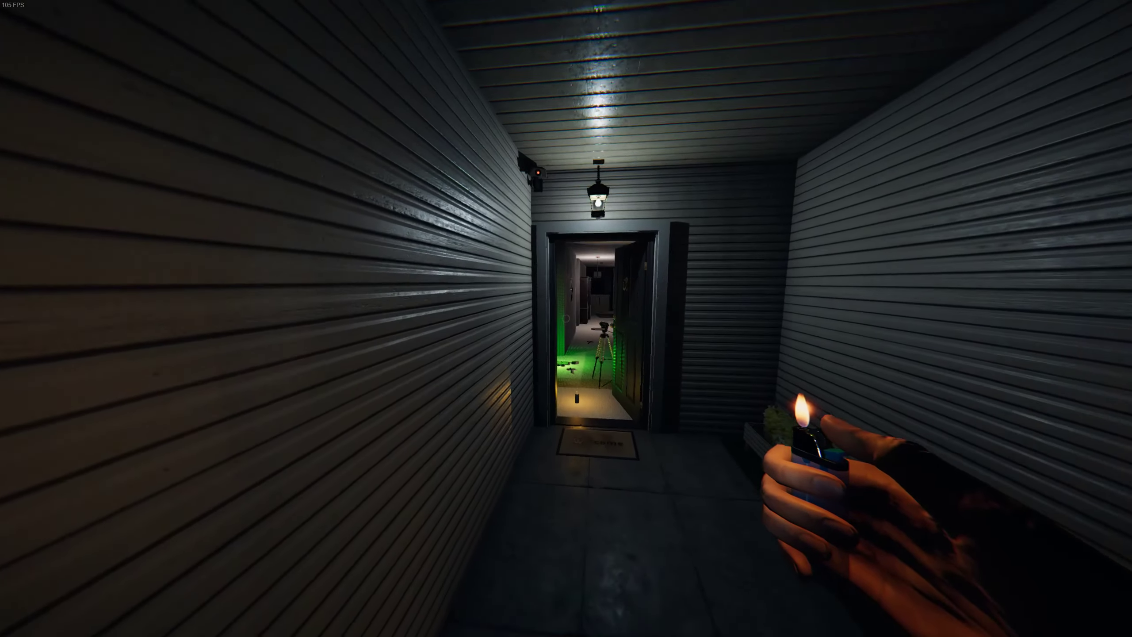
key(w)
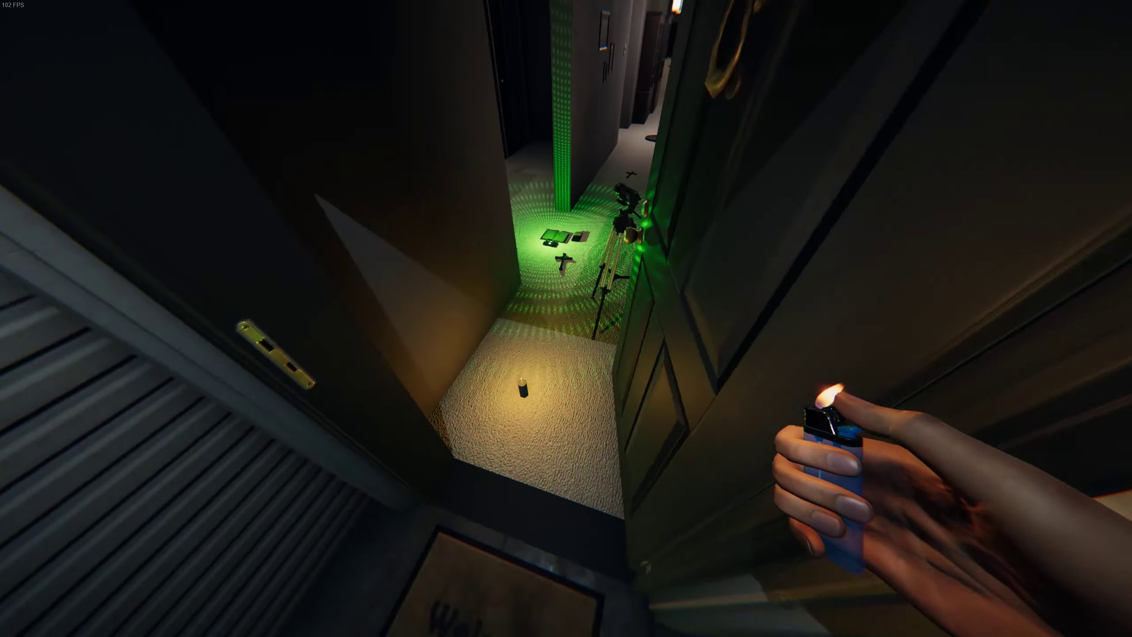
key(s)
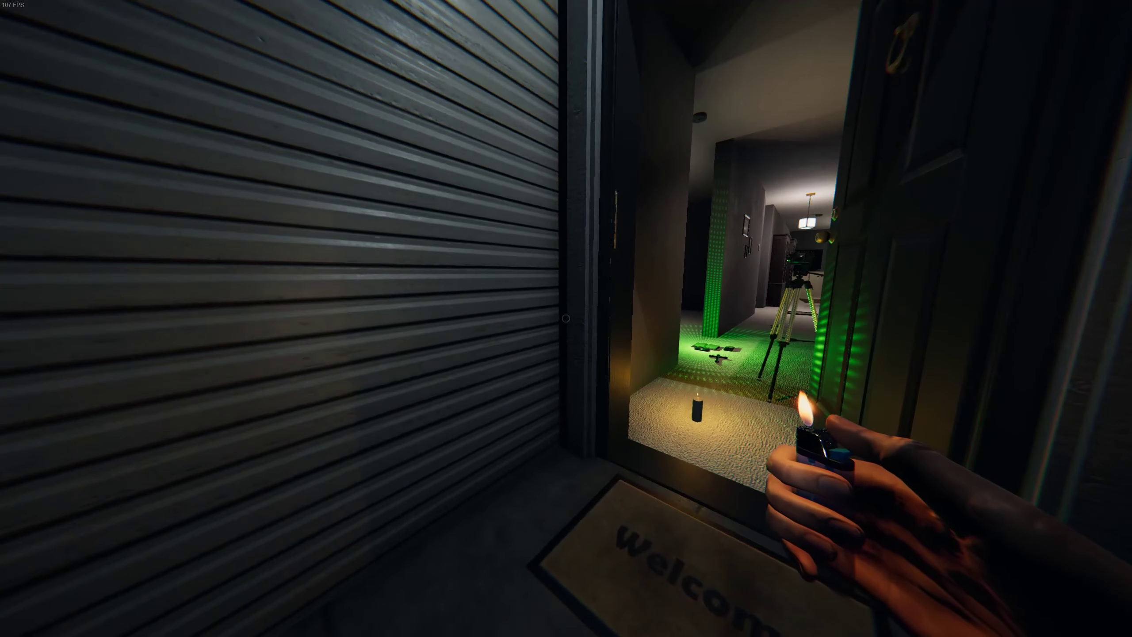
key(w)
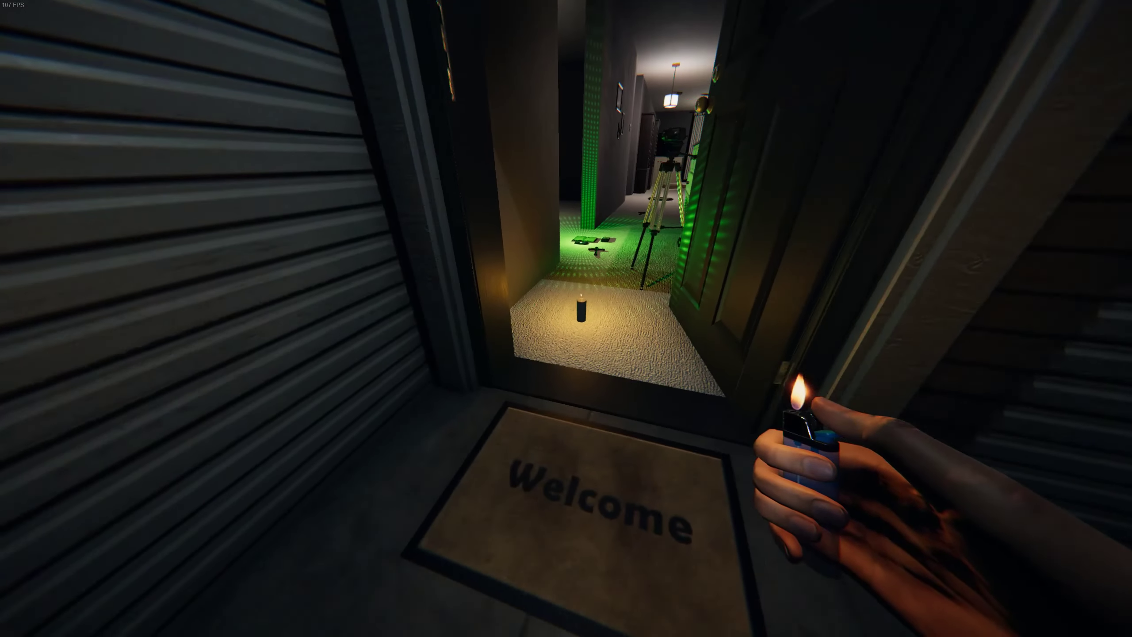
key(w)
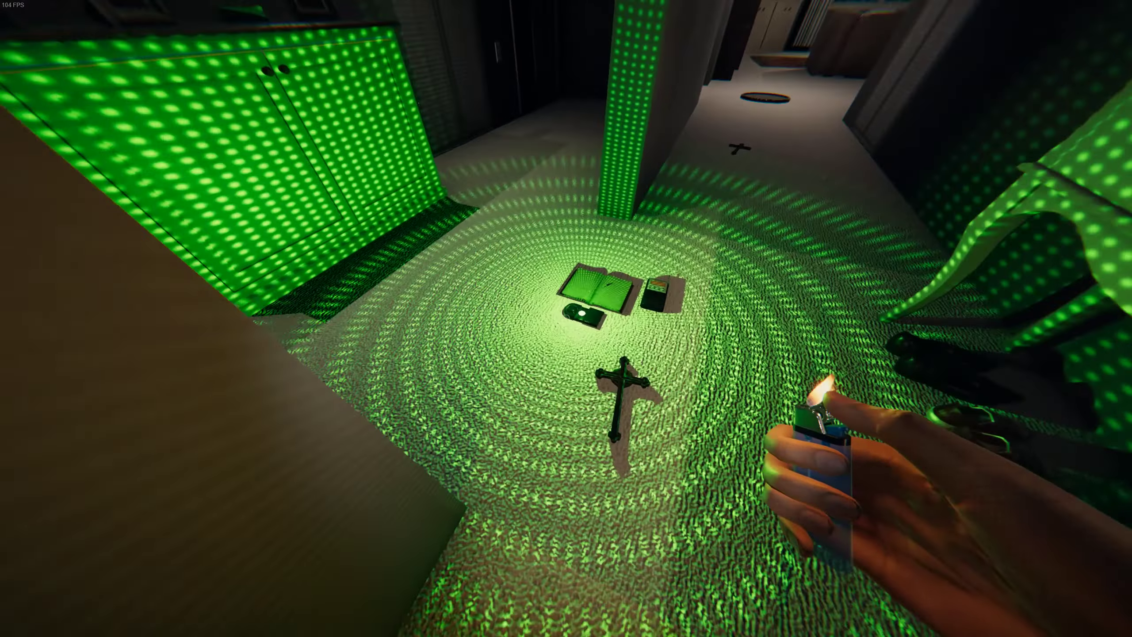
key(w)
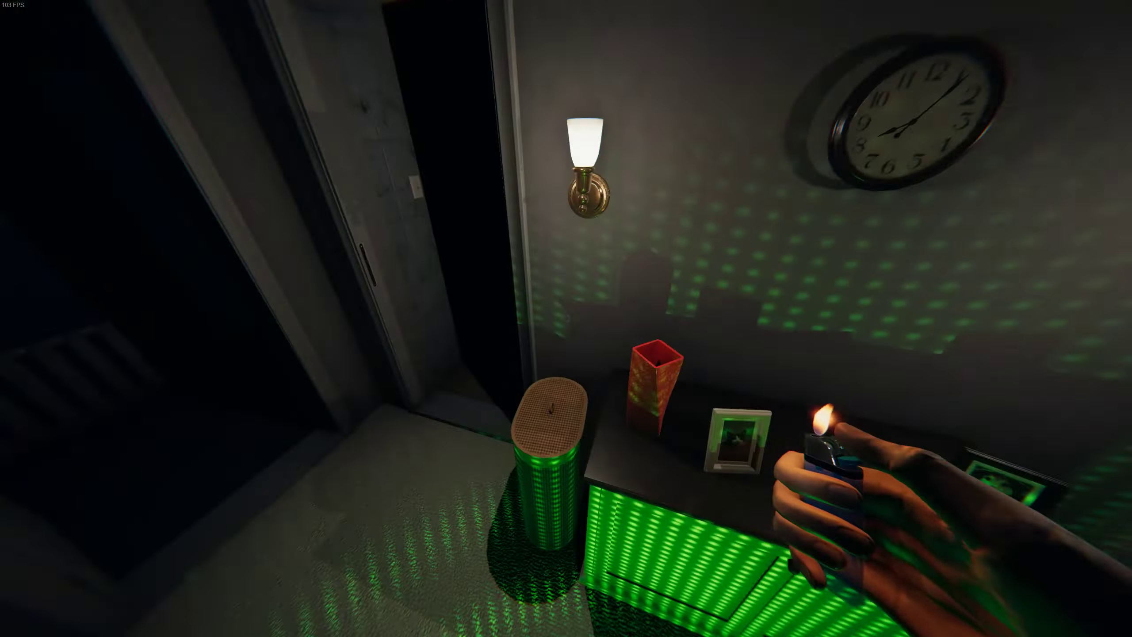
Step: Sweep the doors with UV light to reveal a purple handprint, then check the bathroom
key(2)
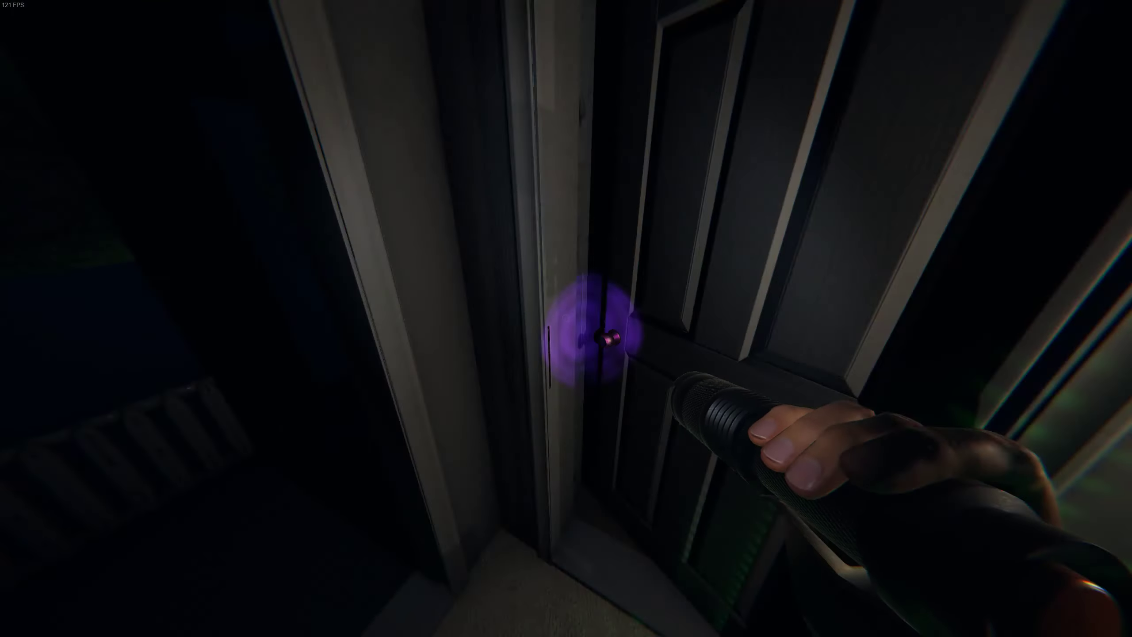
key(w)
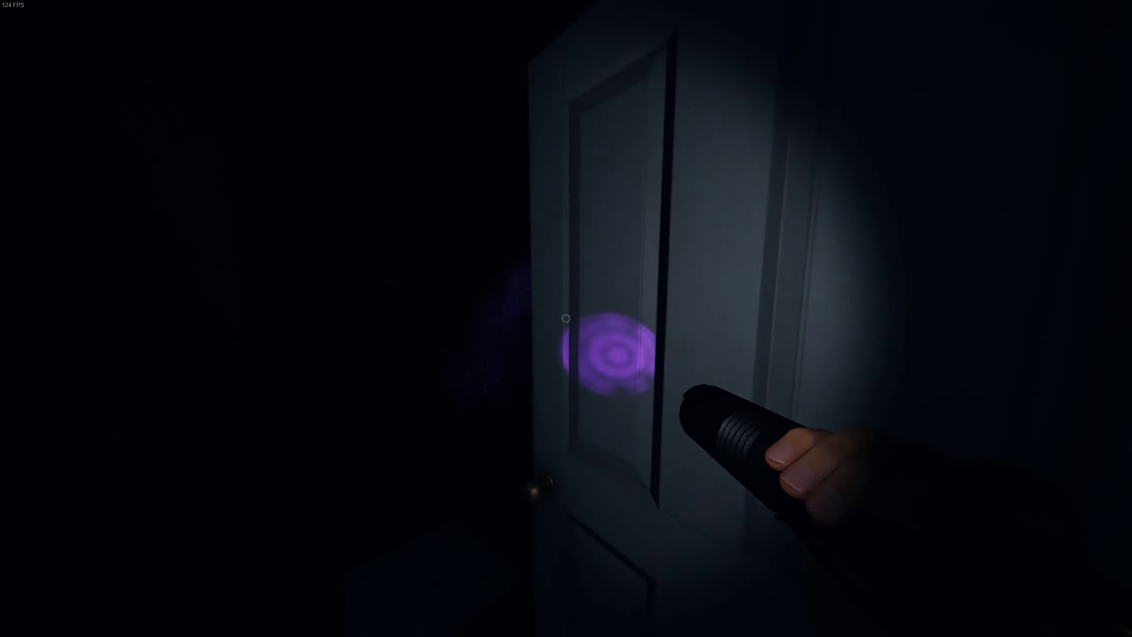
key(w)
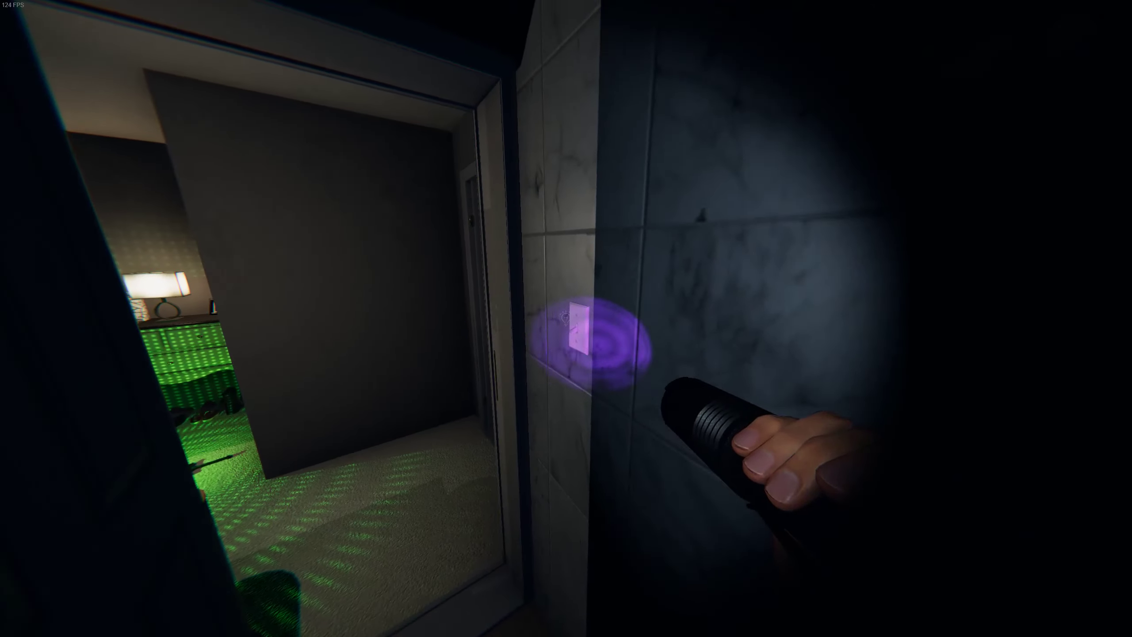
key(w)
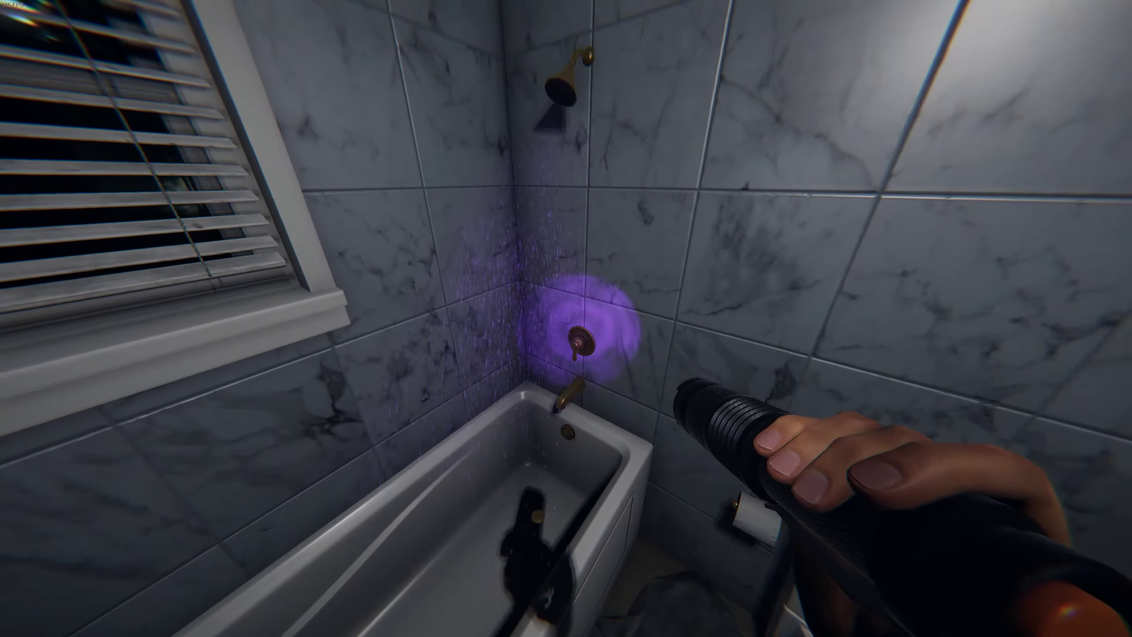
key(w)
key(q)
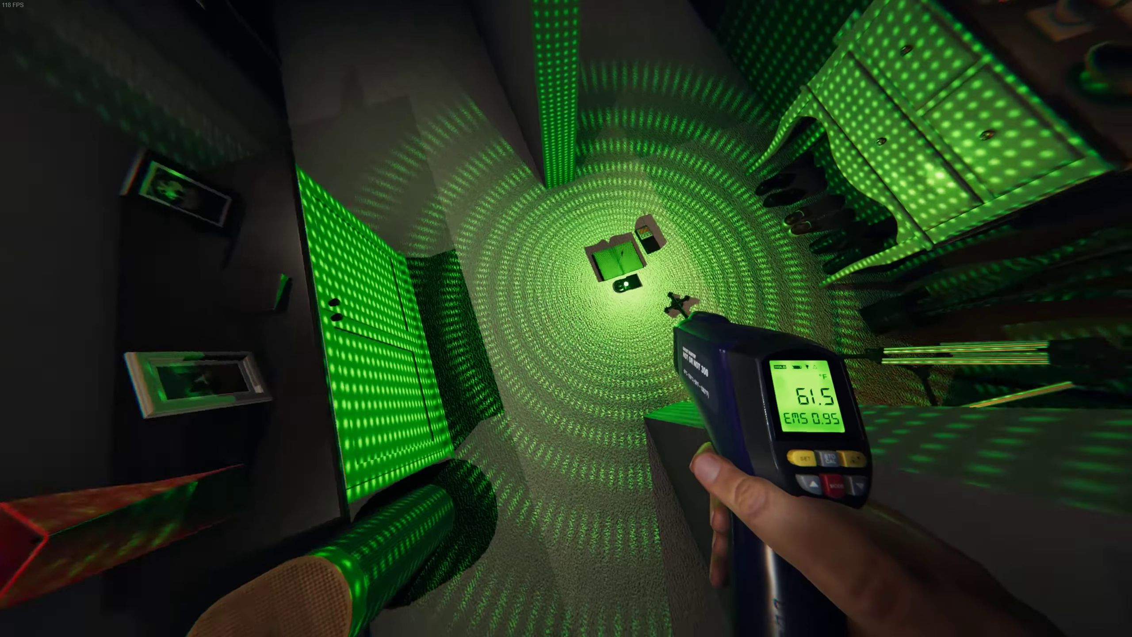
Step: Take thermometer readings in the bathroom, then switch off its light
key(w)
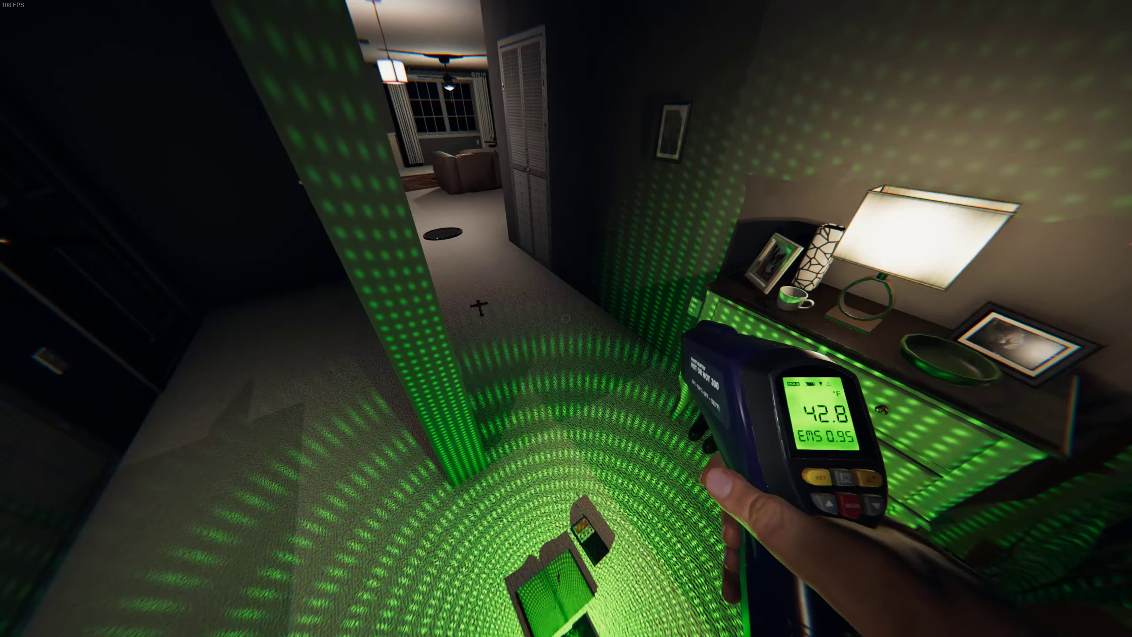
key(w)
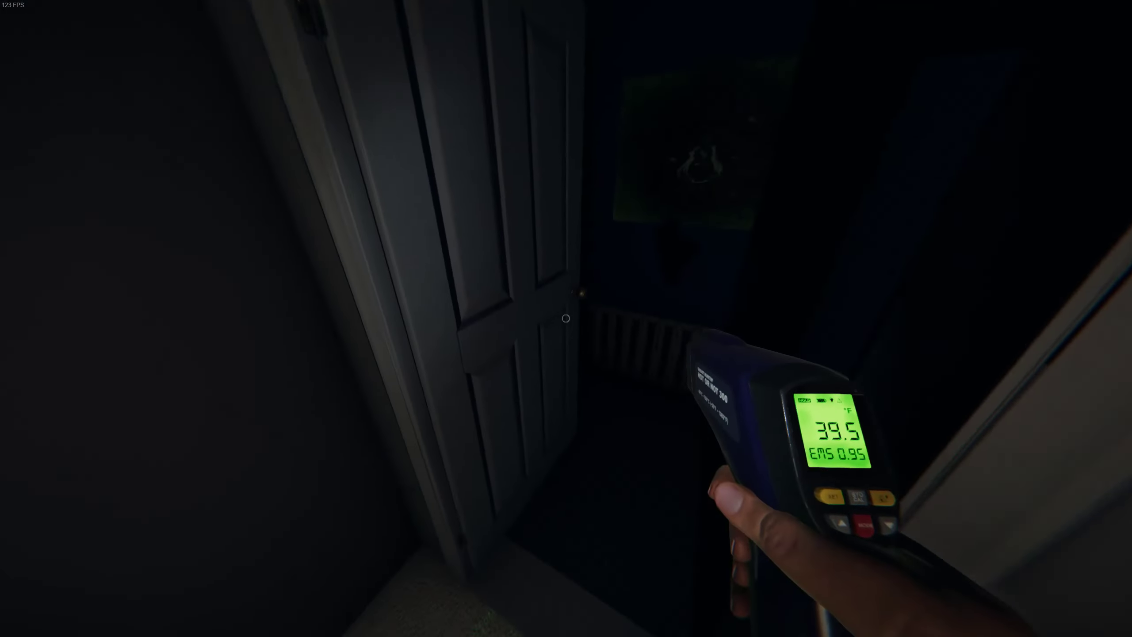
key(w)
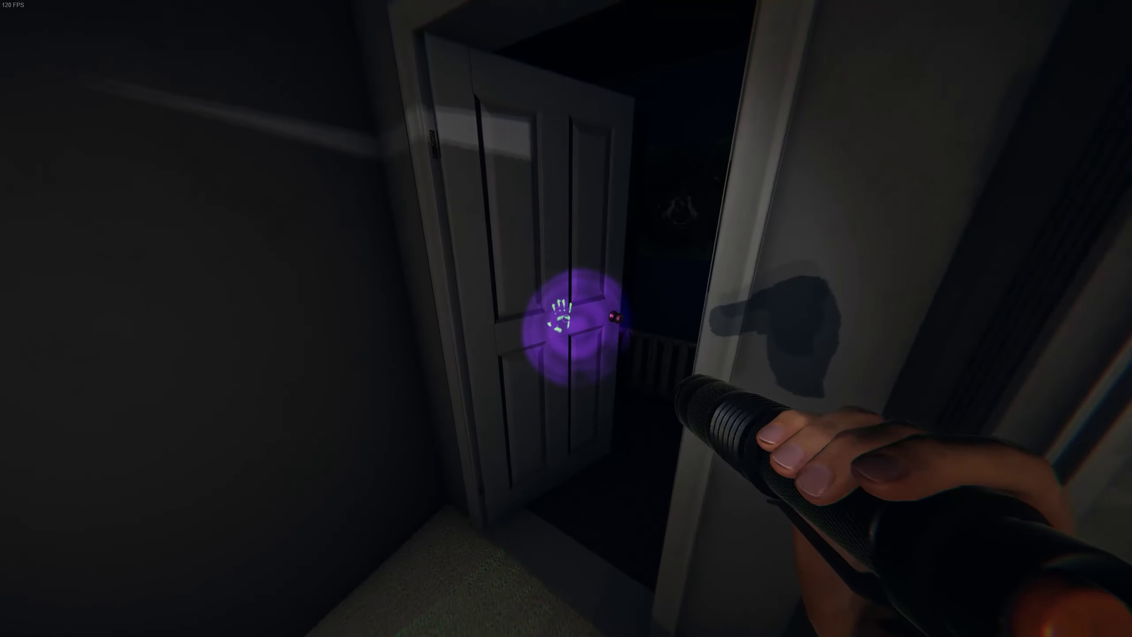
key(w)
key(3)
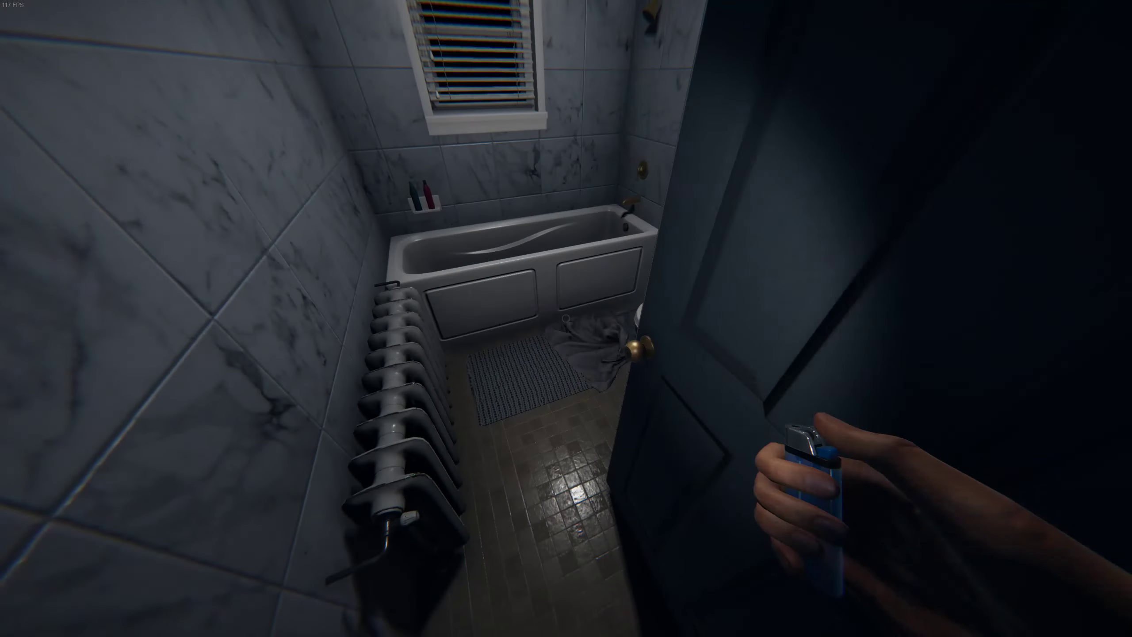
key(2)
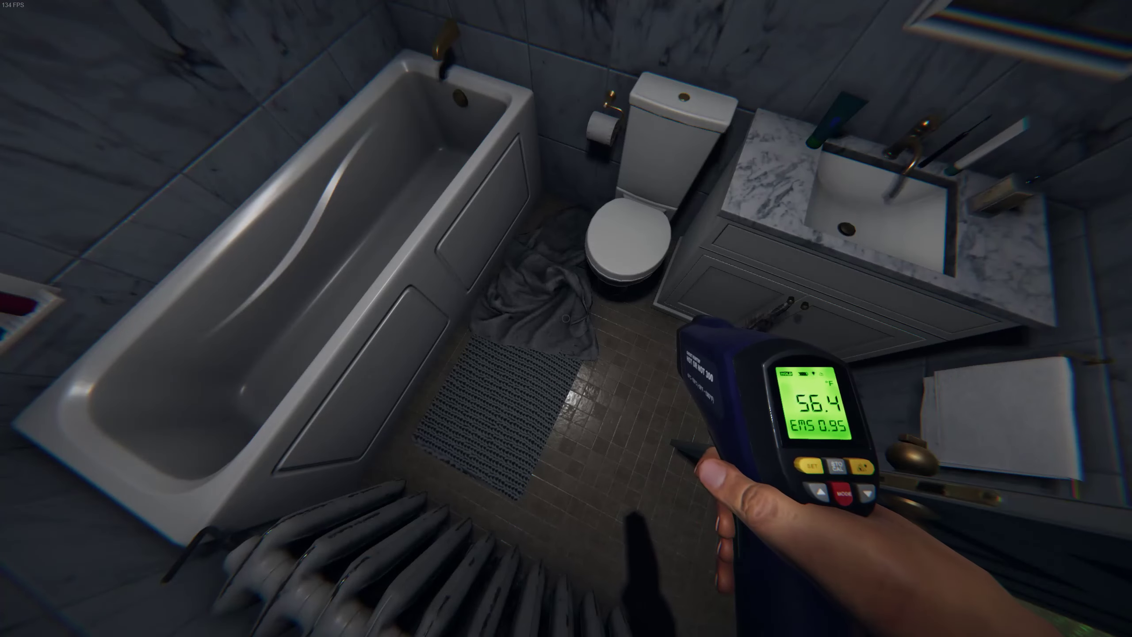
key(w)
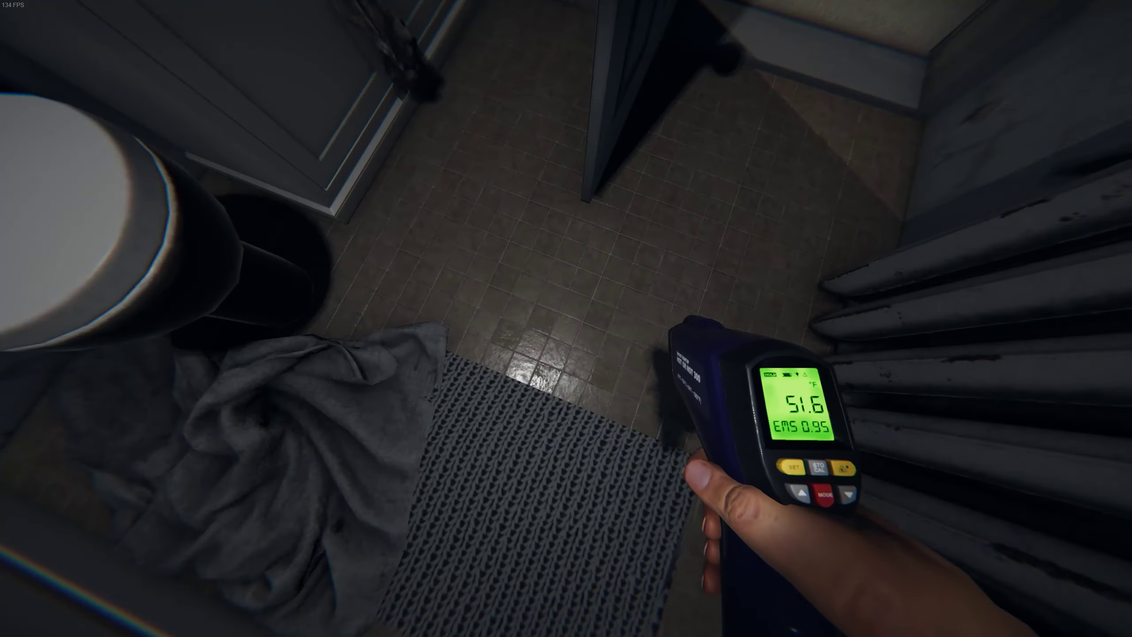
key(w)
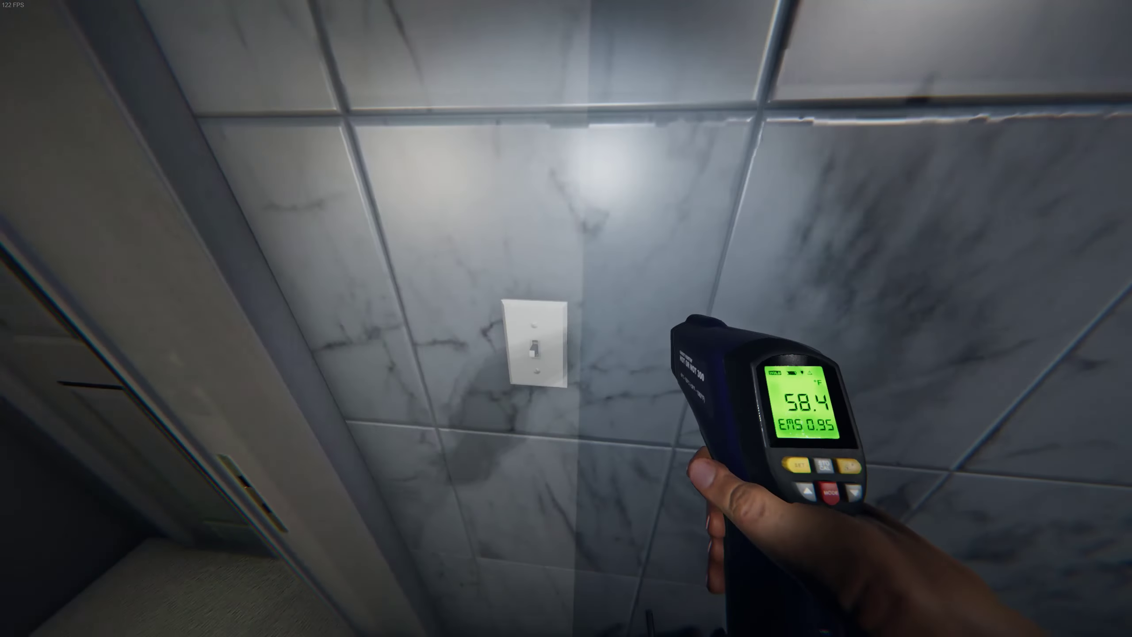
click(566, 319)
Step: Return to the hallway and measure the floor temperature near the D.O.T.S area, reading 39.0°F
key(w)
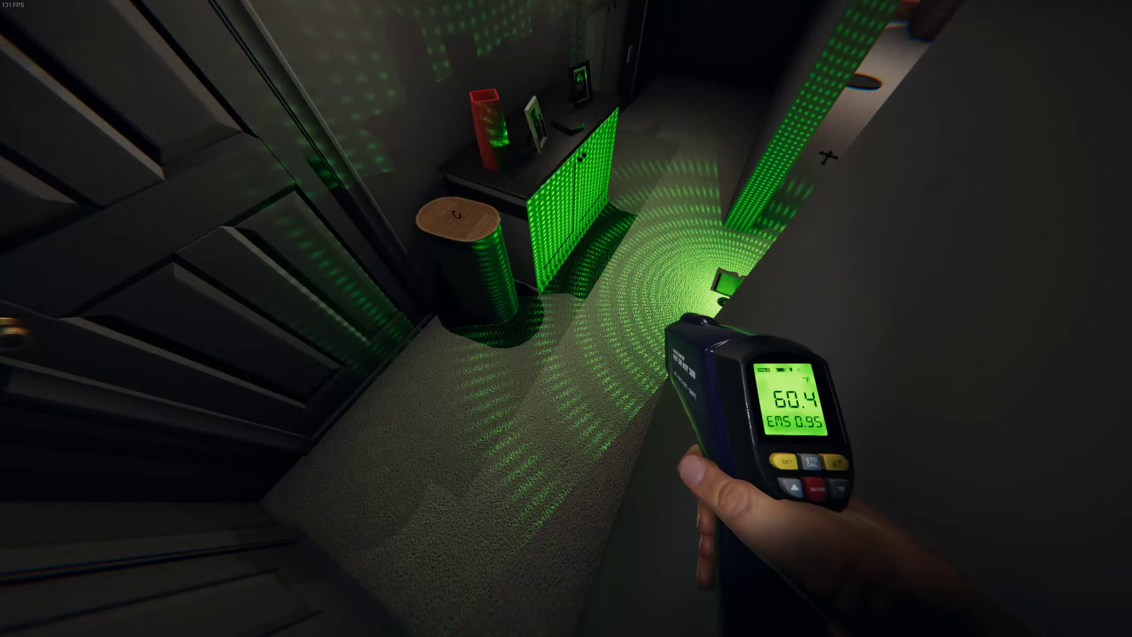
key(1)
key(a)
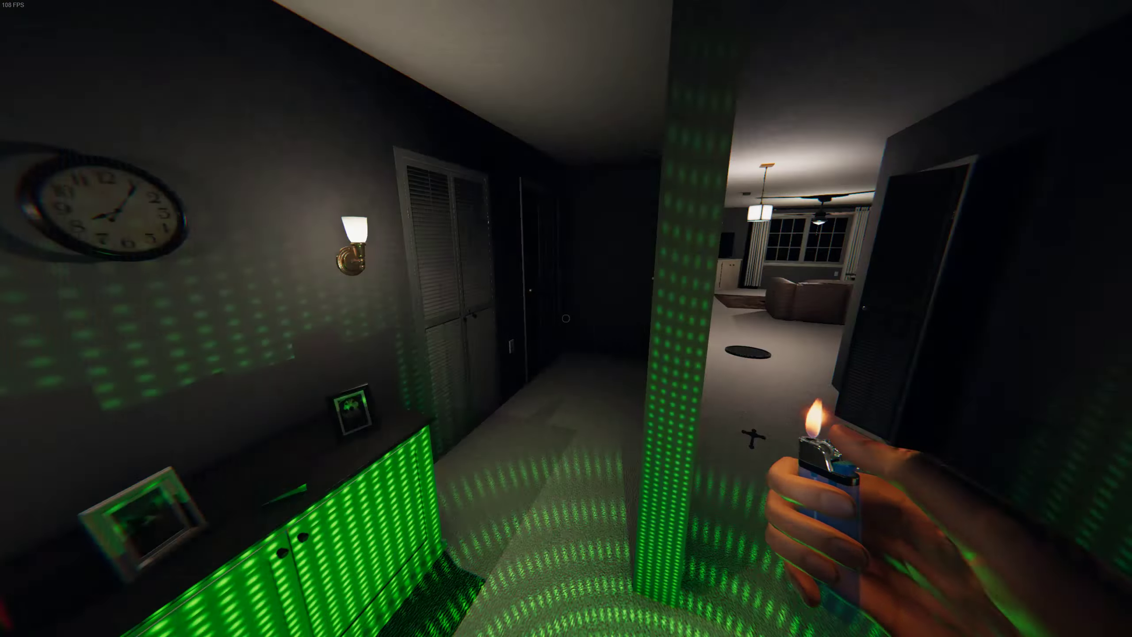
key(w)
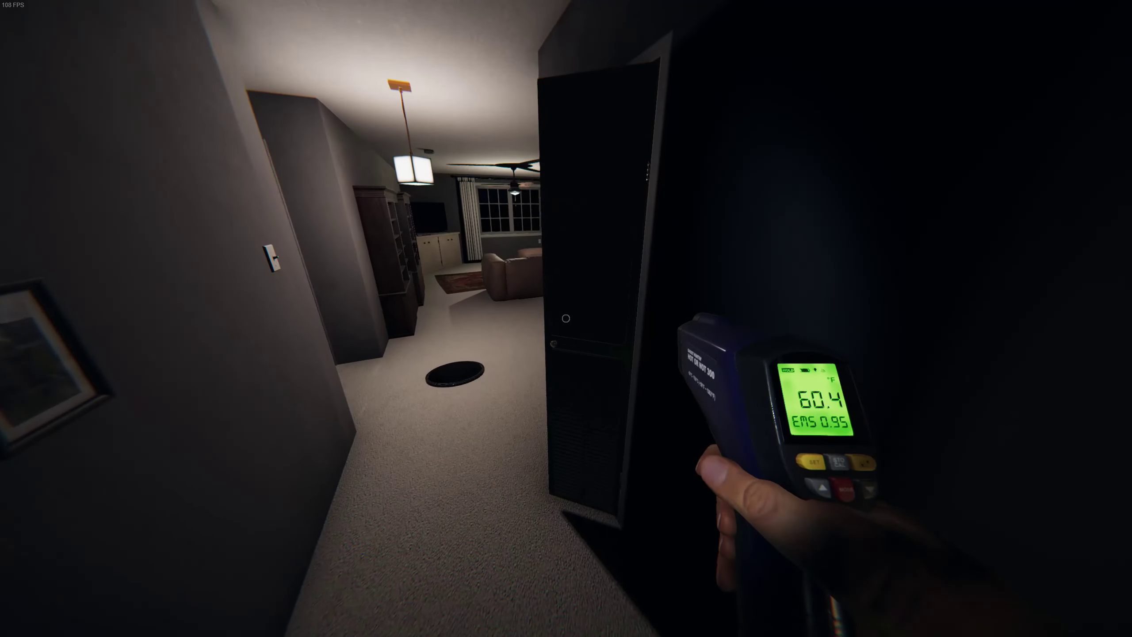
key(w)
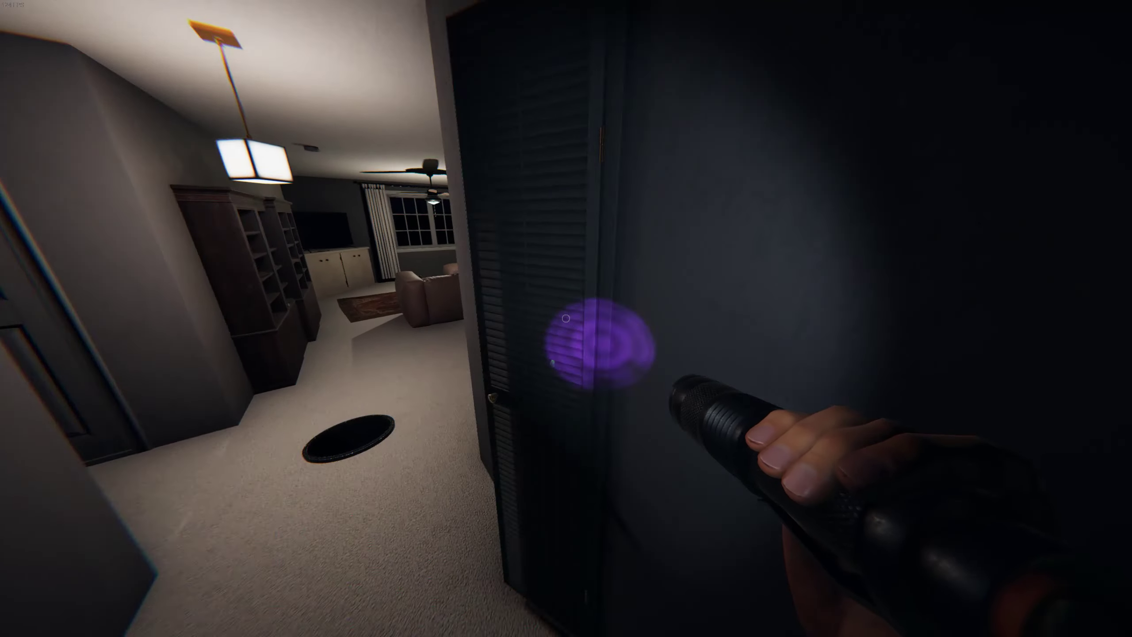
key(q)
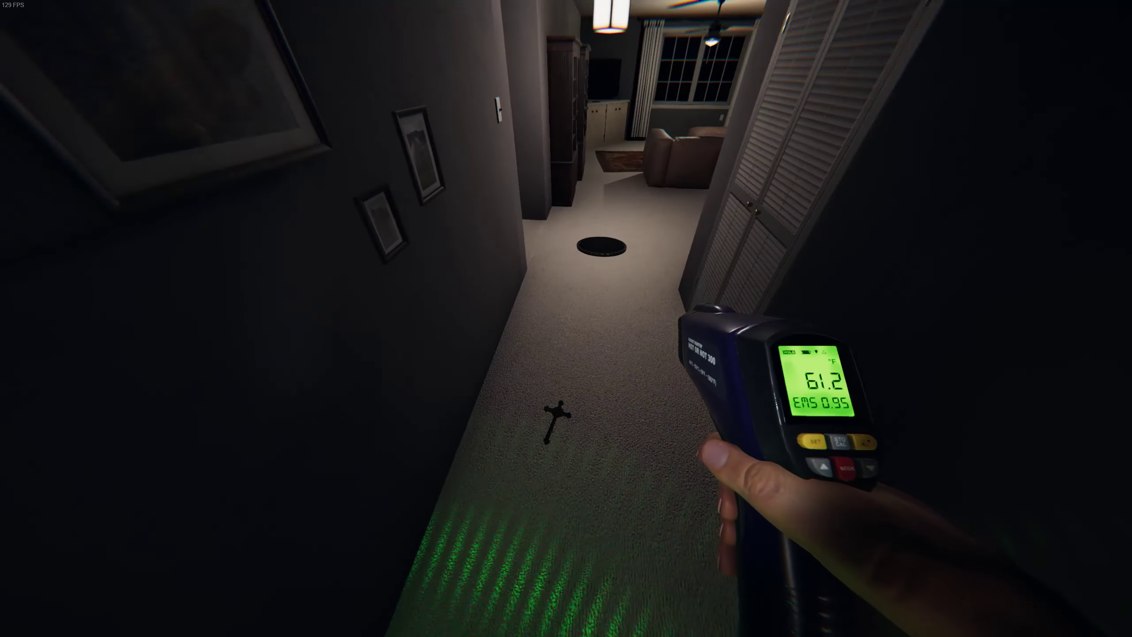
key(w)
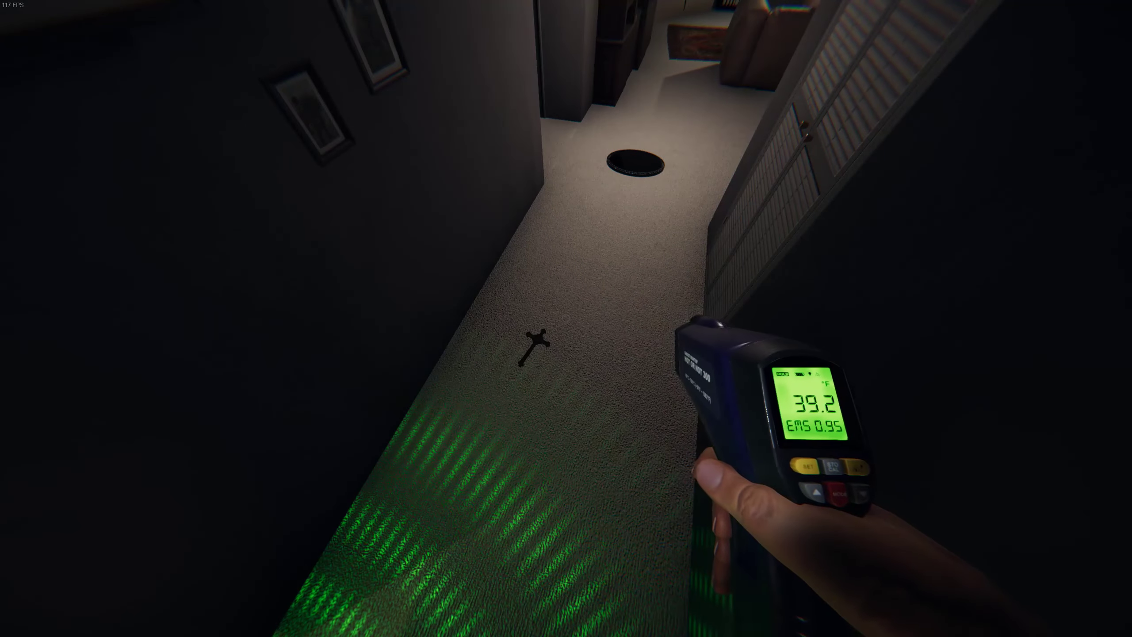
key(w)
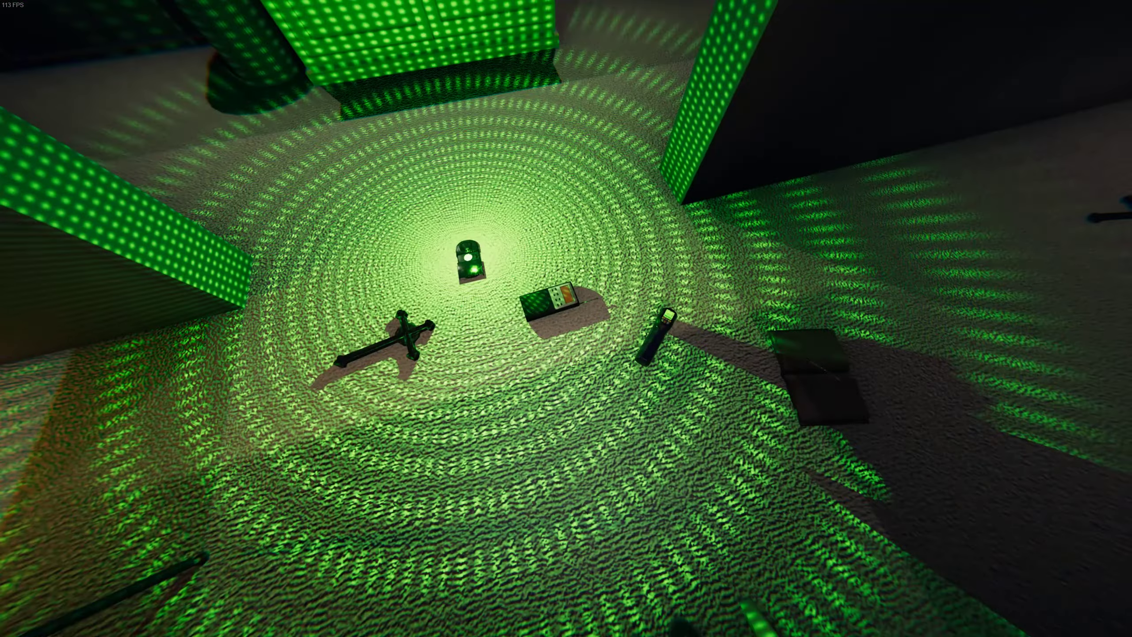
Step: Move the D.O.T.S projector onto the hallway floor and set the crucifix beside it
key(q)
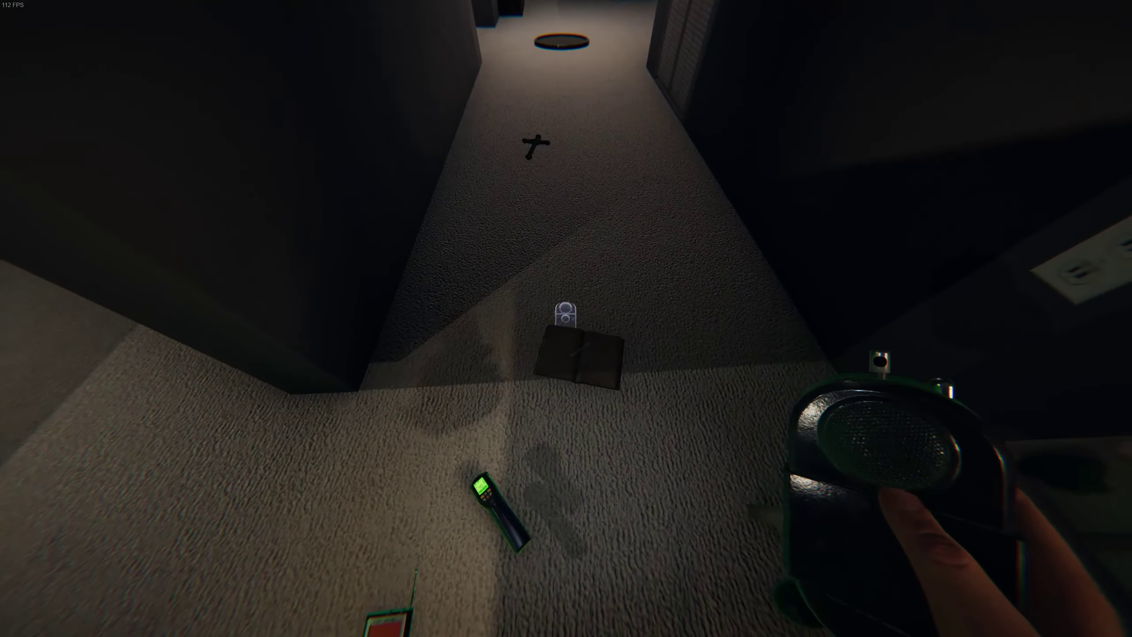
key(f)
key(q)
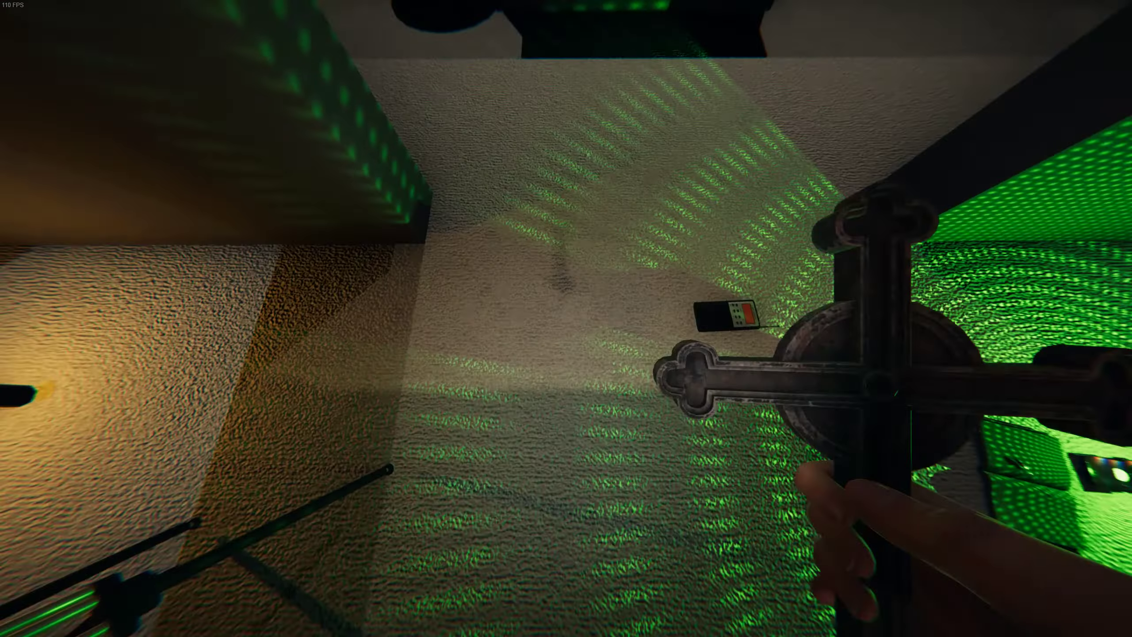
key(f)
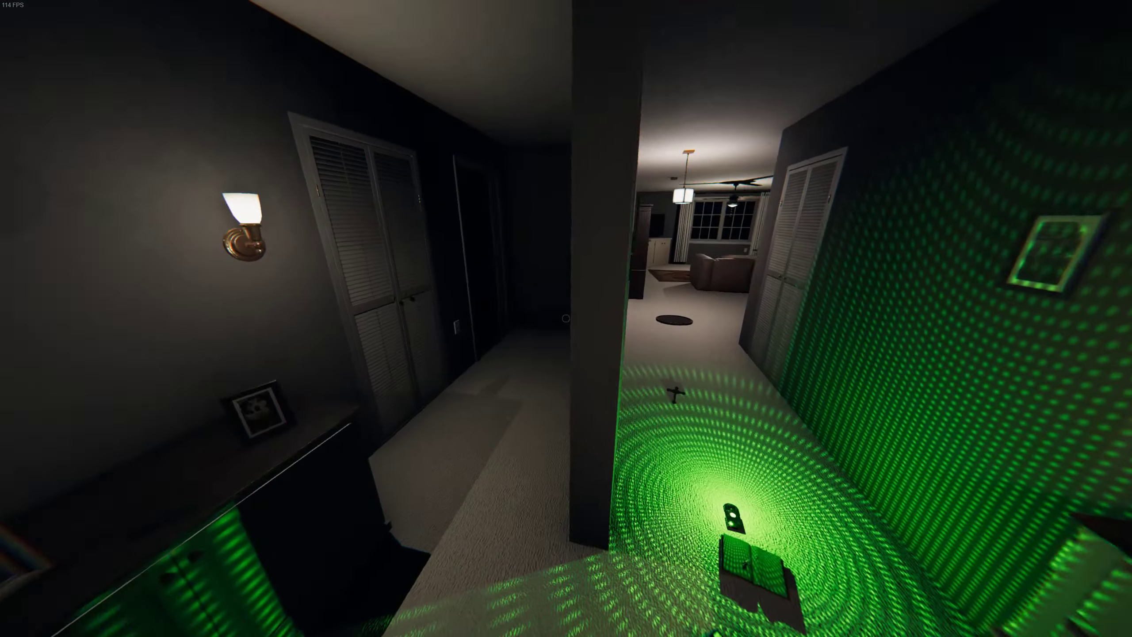
key(q)
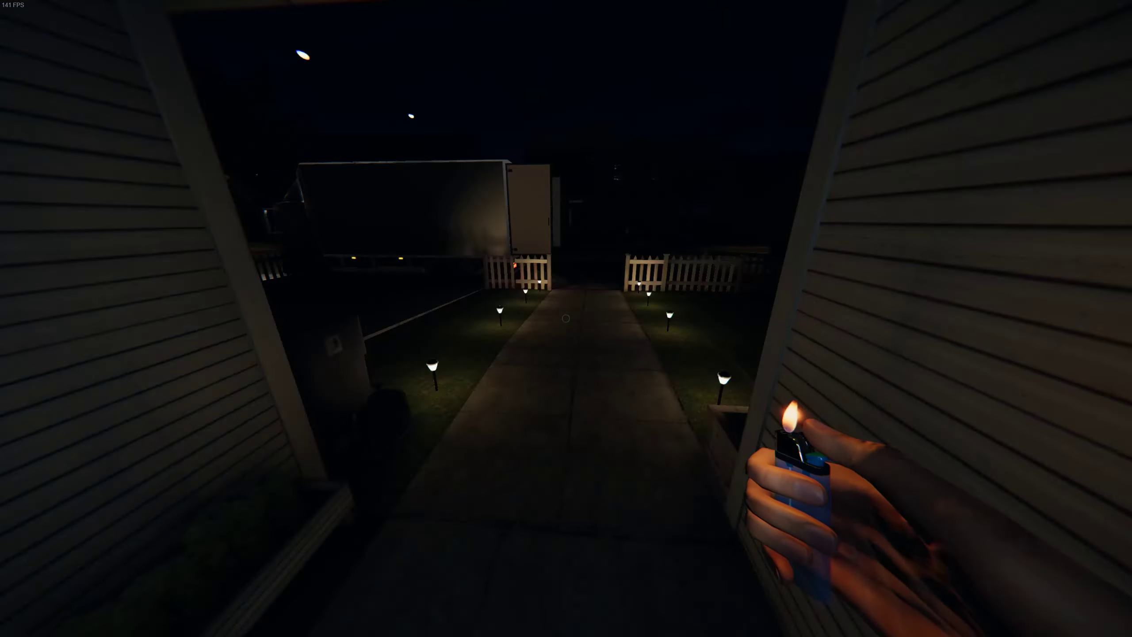
Step: Walk to the truck, rechecking the journal's Evidence page with Fingerprints marked, and step inside
key(j)
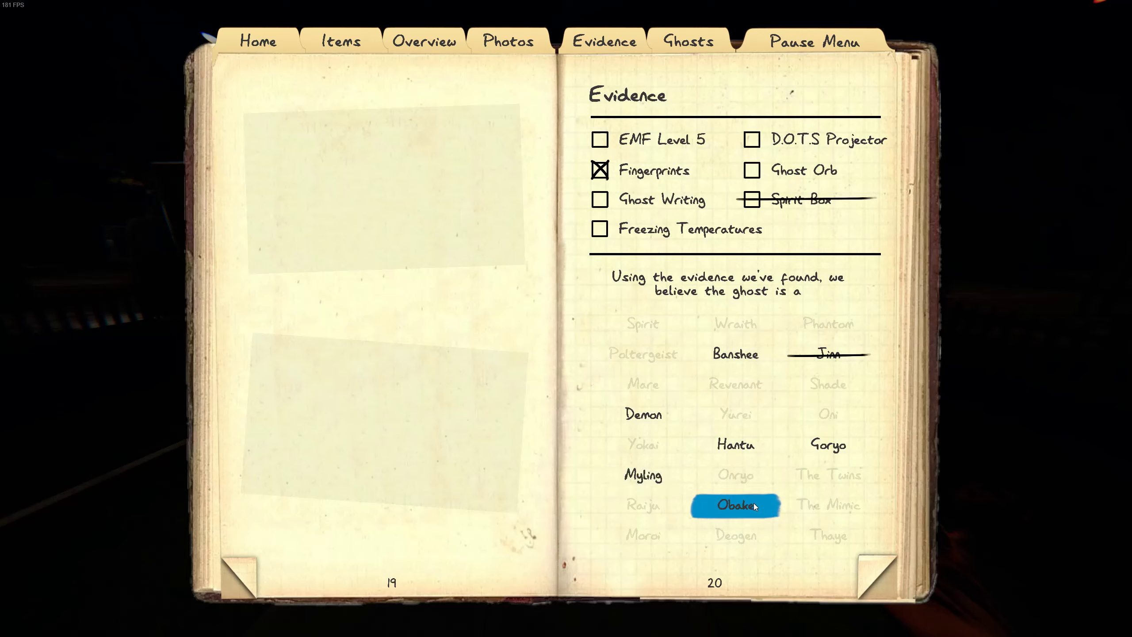
key(j)
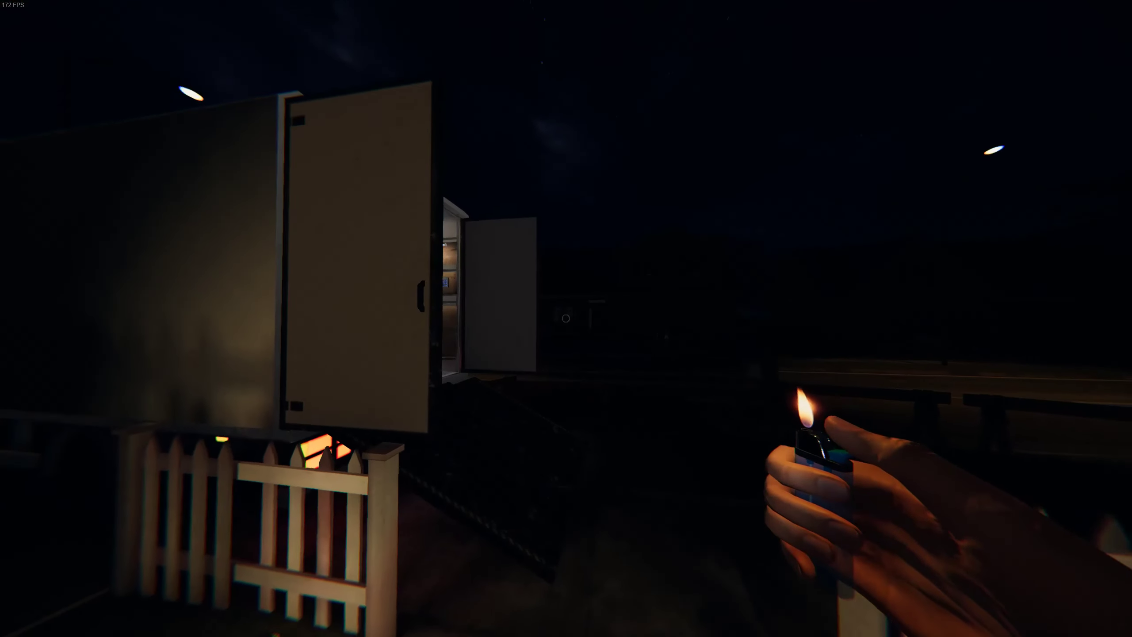
key(j)
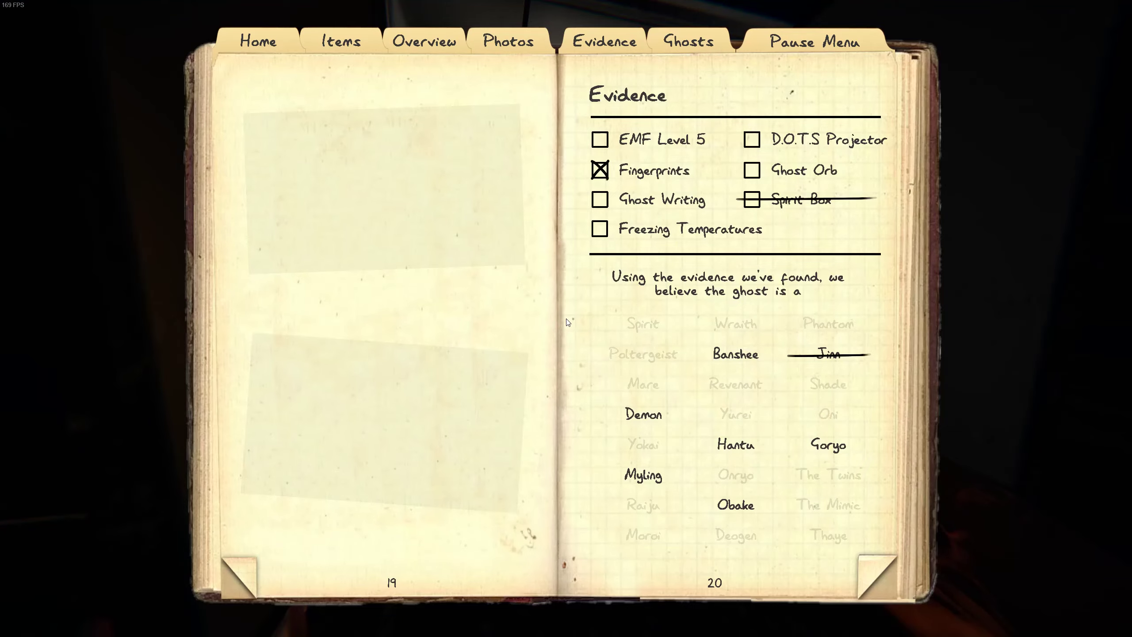
key(j)
key(w)
key(w)
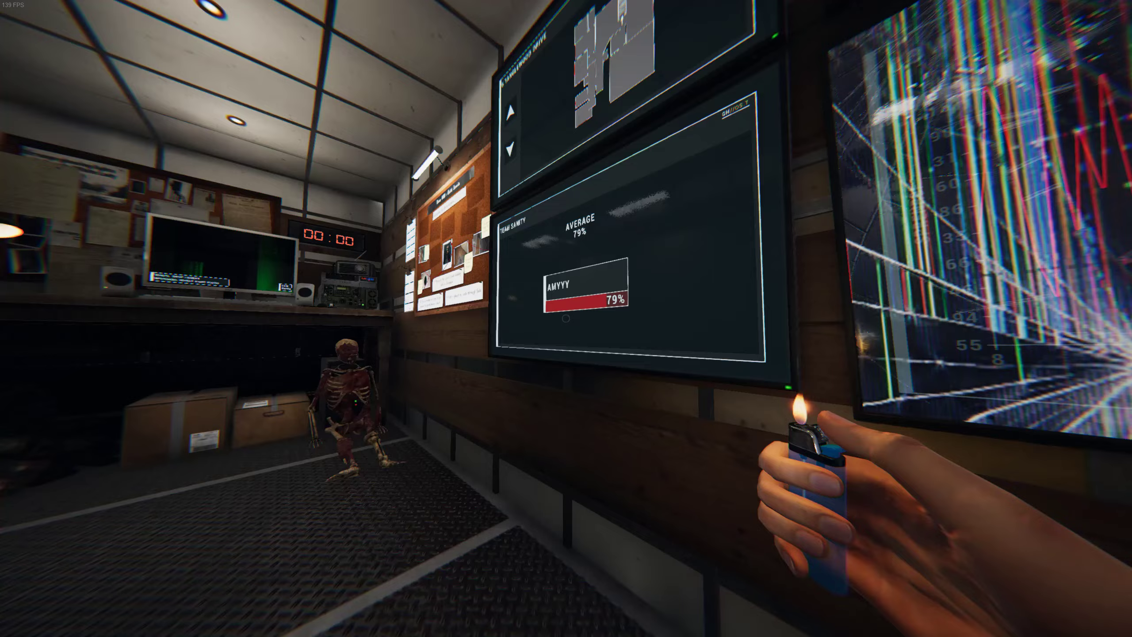
Step: Glance at the journal, then view the desk camera feed in night vision and the sanity monitor
key(j)
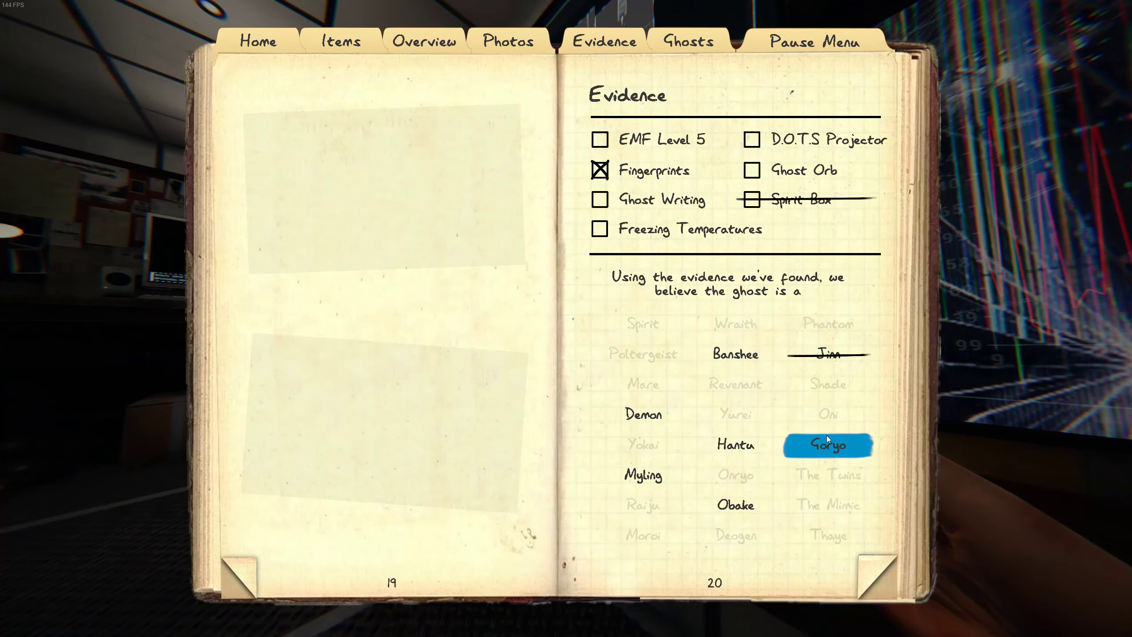
key(j)
key(w)
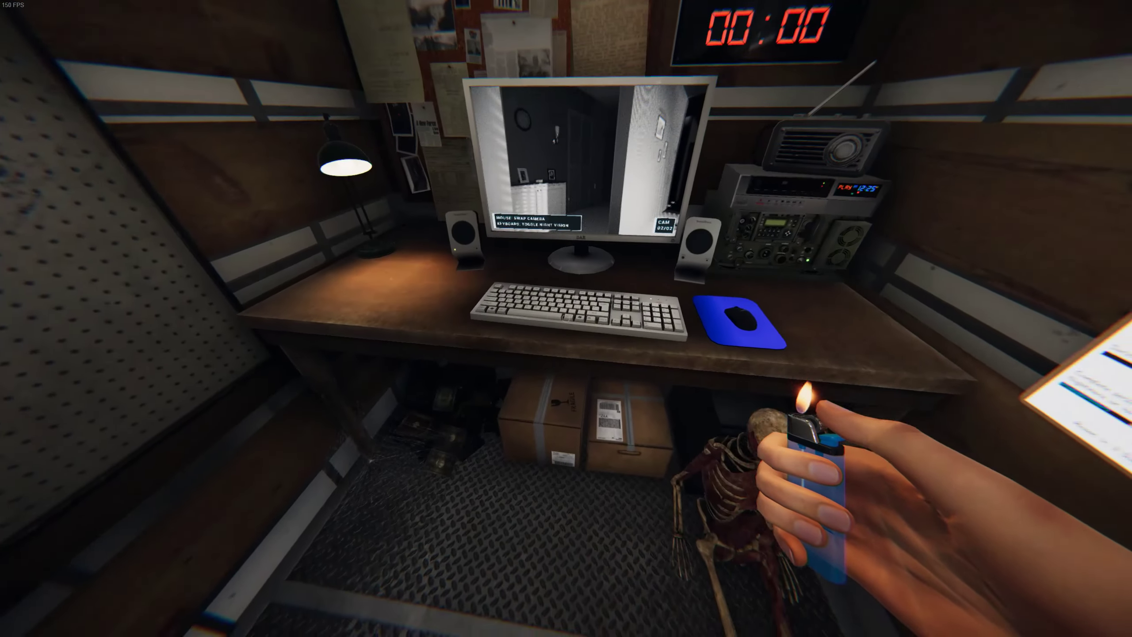
key(e)
key(s)
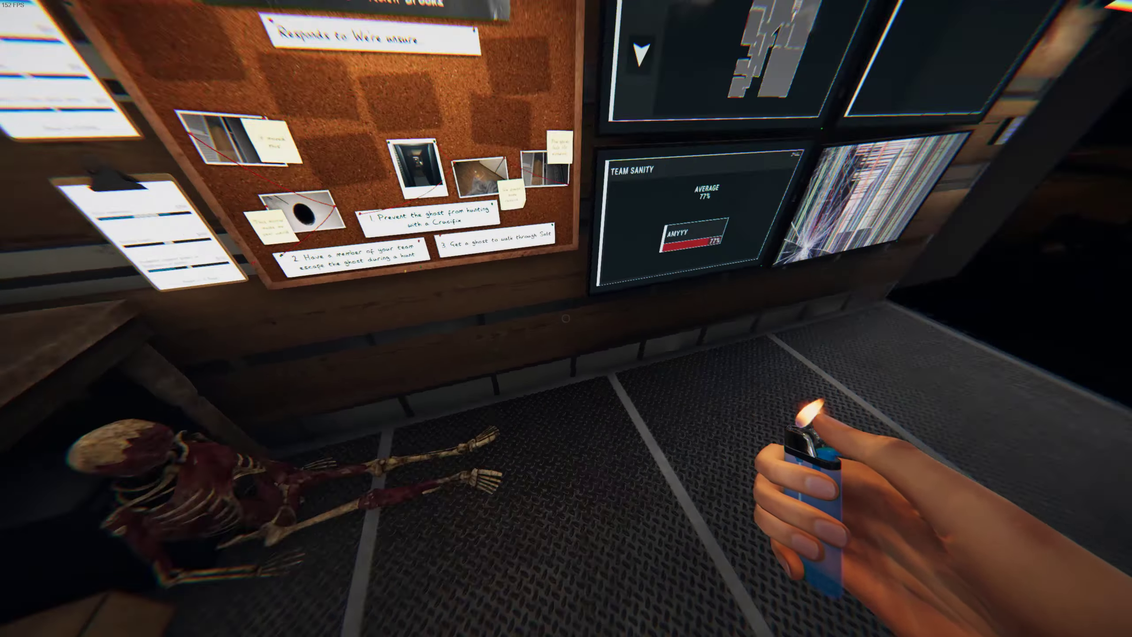
key(w)
Step: Swap the UV flashlight for the pegboard's EMF meter, then review the journal's six remaining ghosts
key(e)
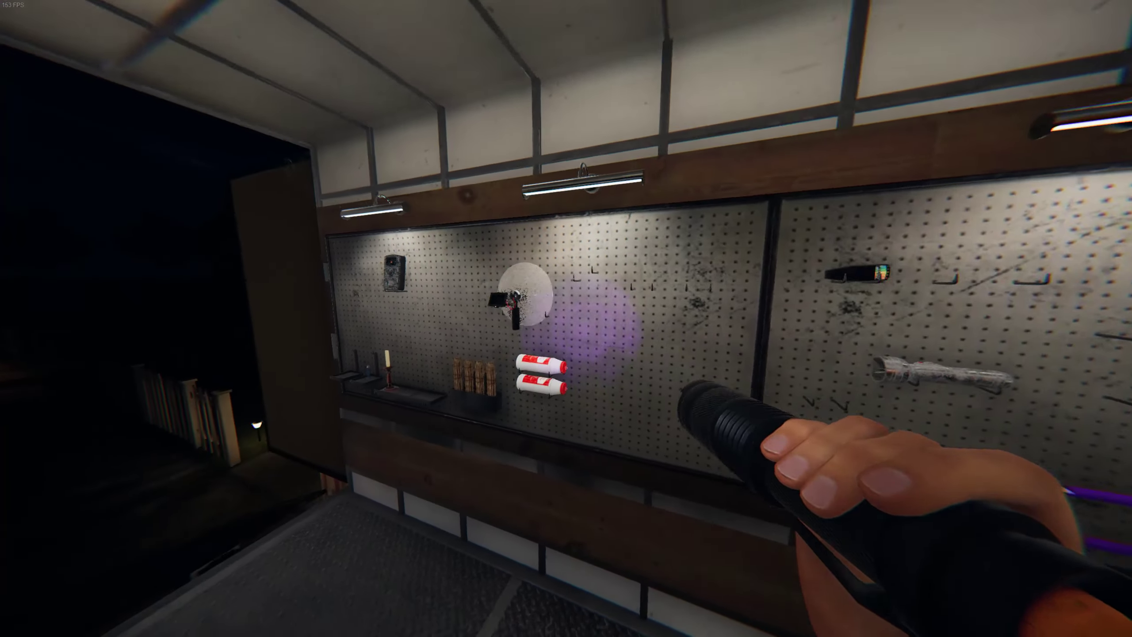
key(q)
key(q)
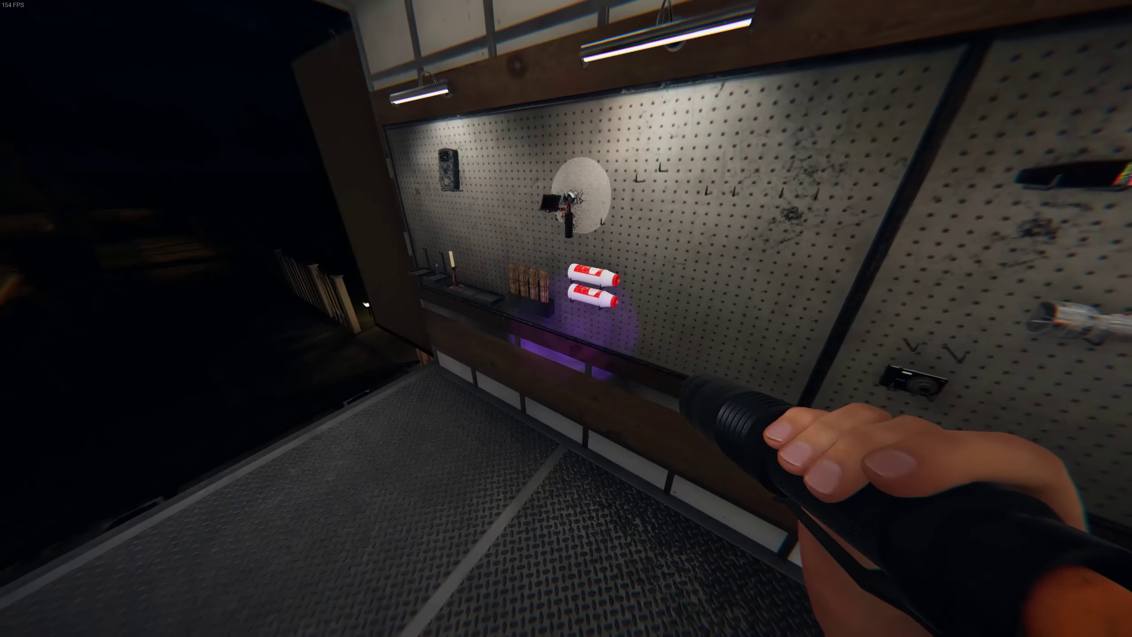
key(q)
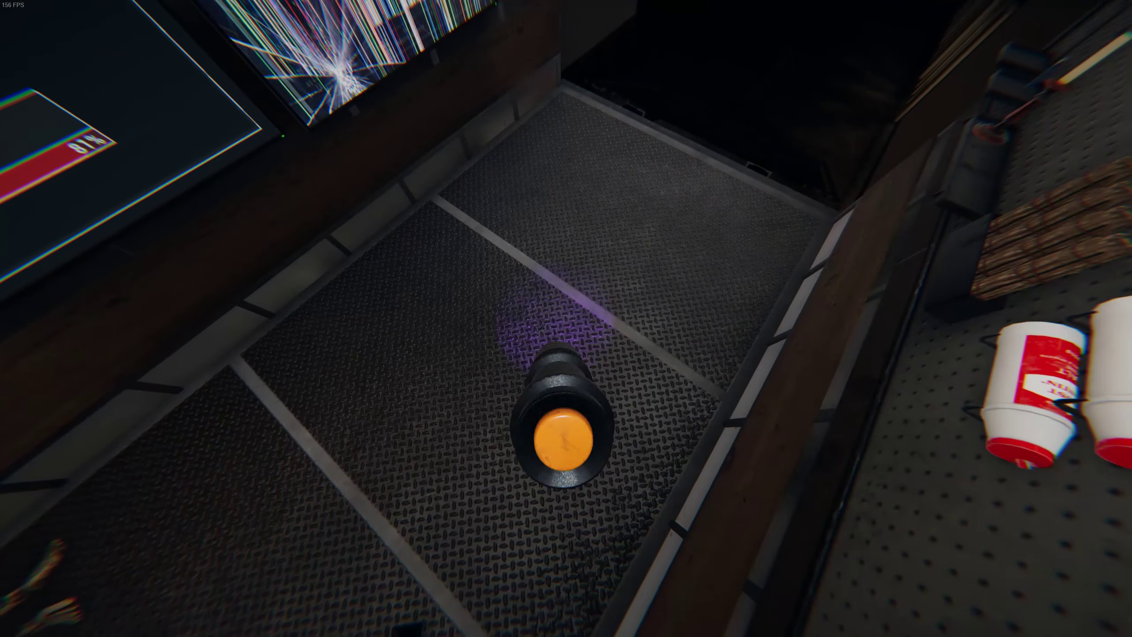
key(q)
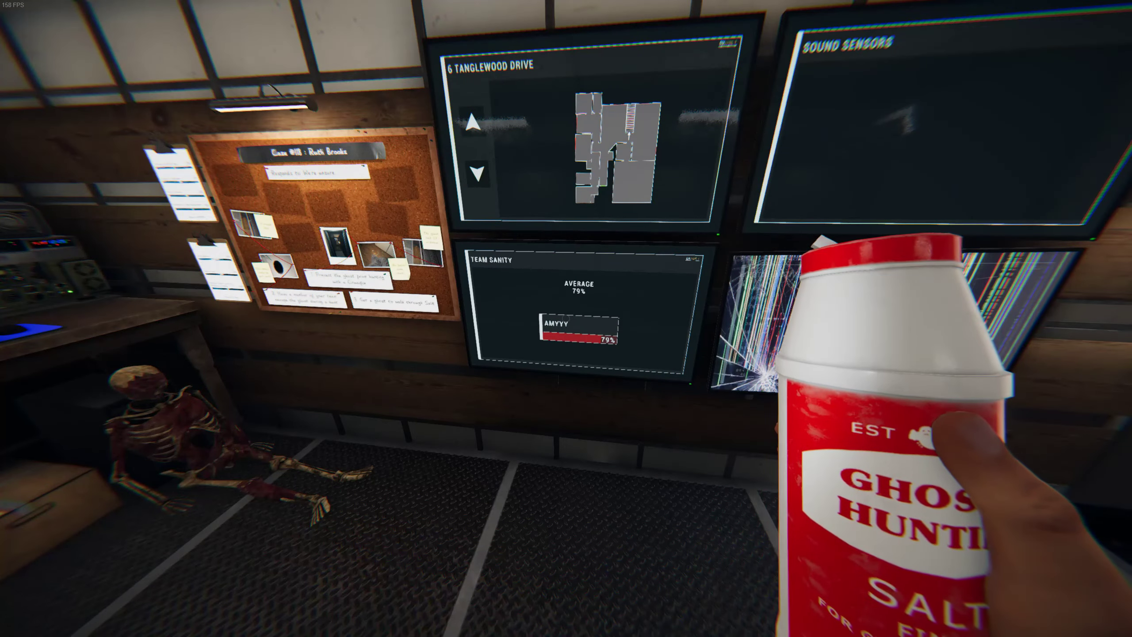
key(q)
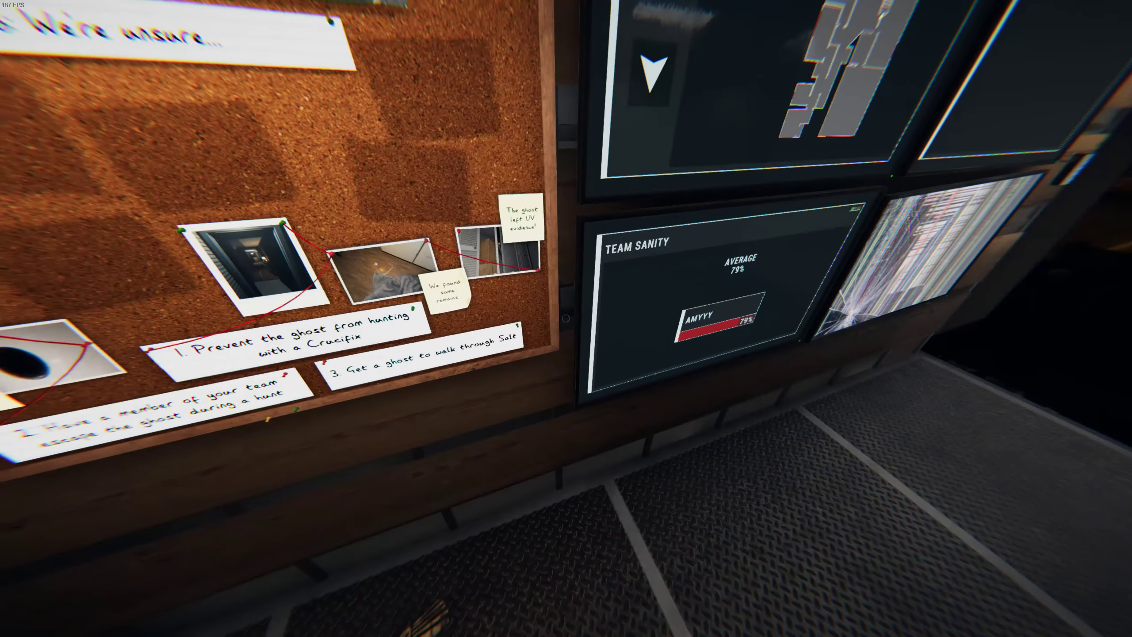
key(q)
key(g)
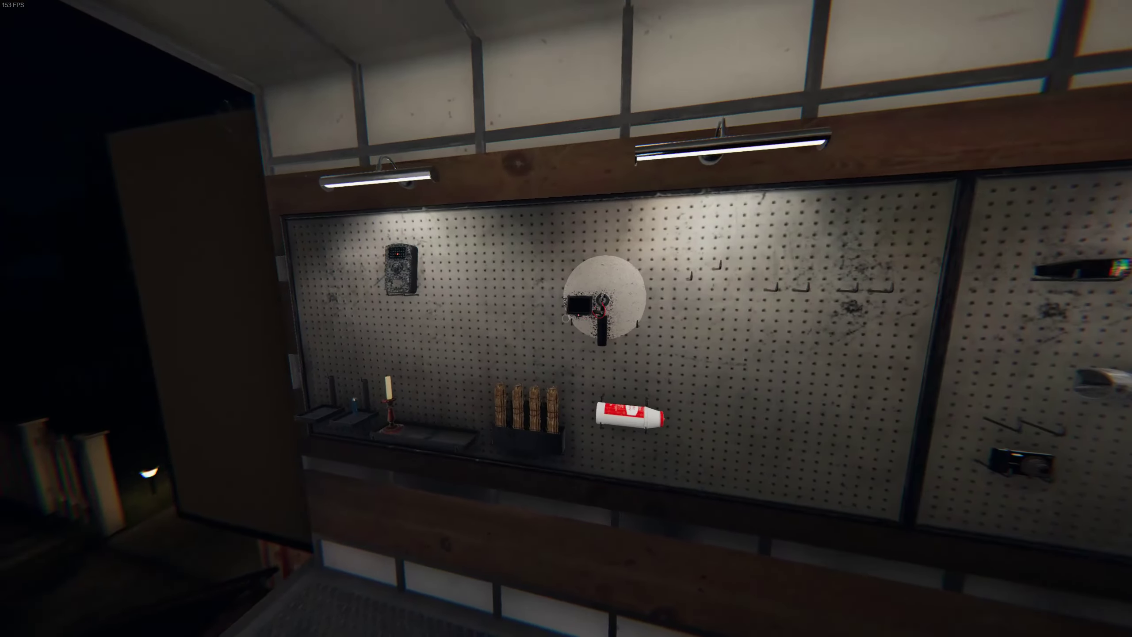
key(q)
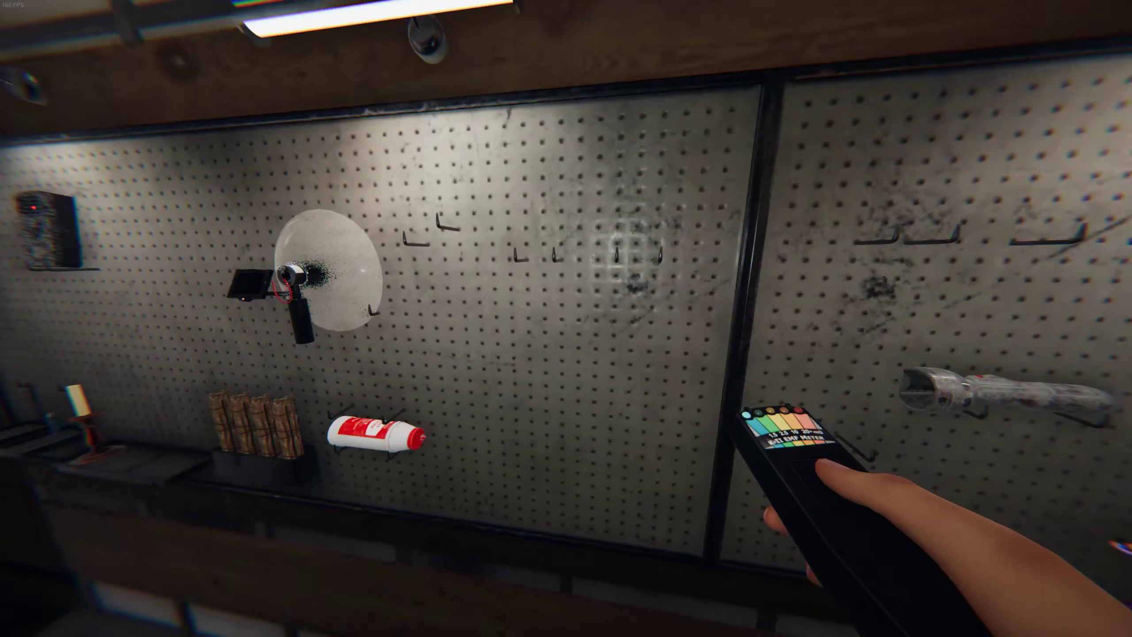
key(j)
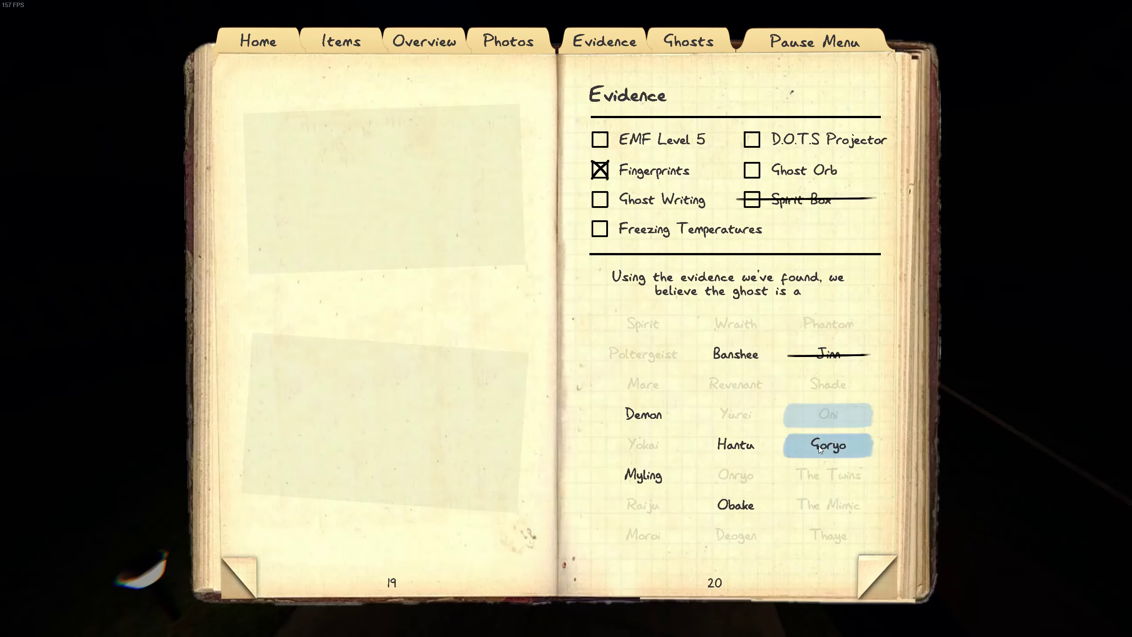
key(j)
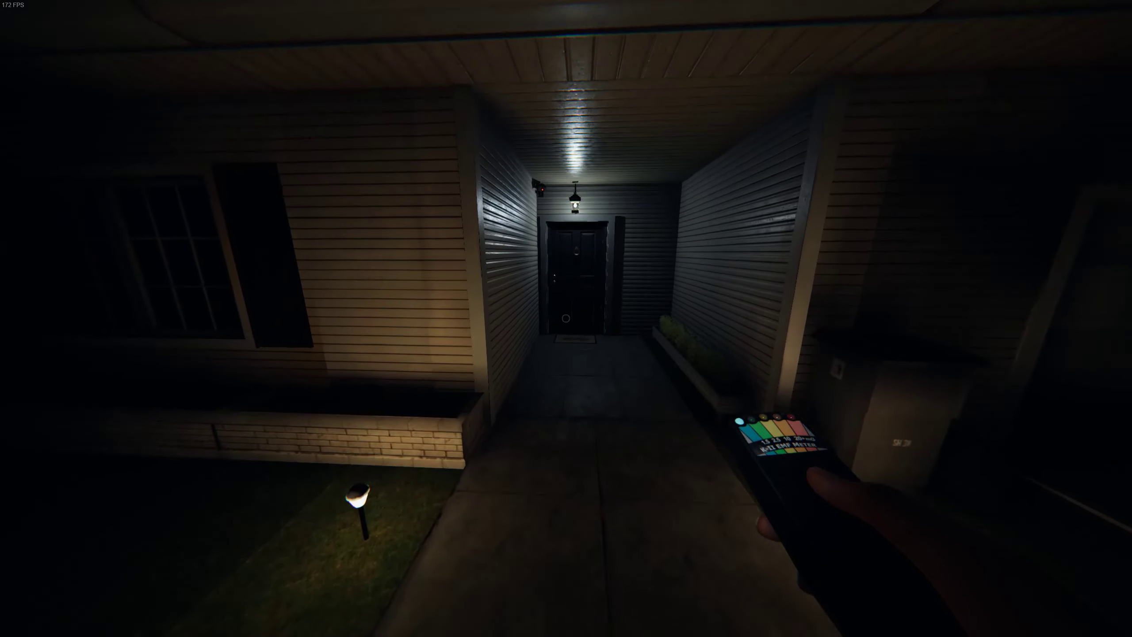
Step: Enter through the front door into the dark hallway and pick up the candle
key(w)
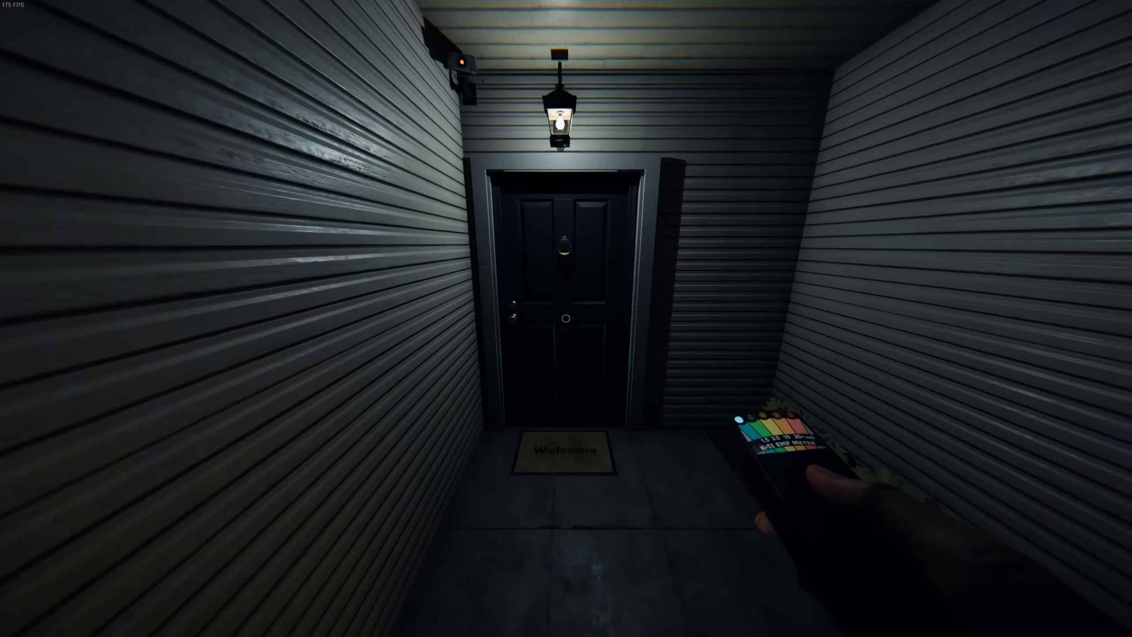
key(w)
click(566, 317)
key(w)
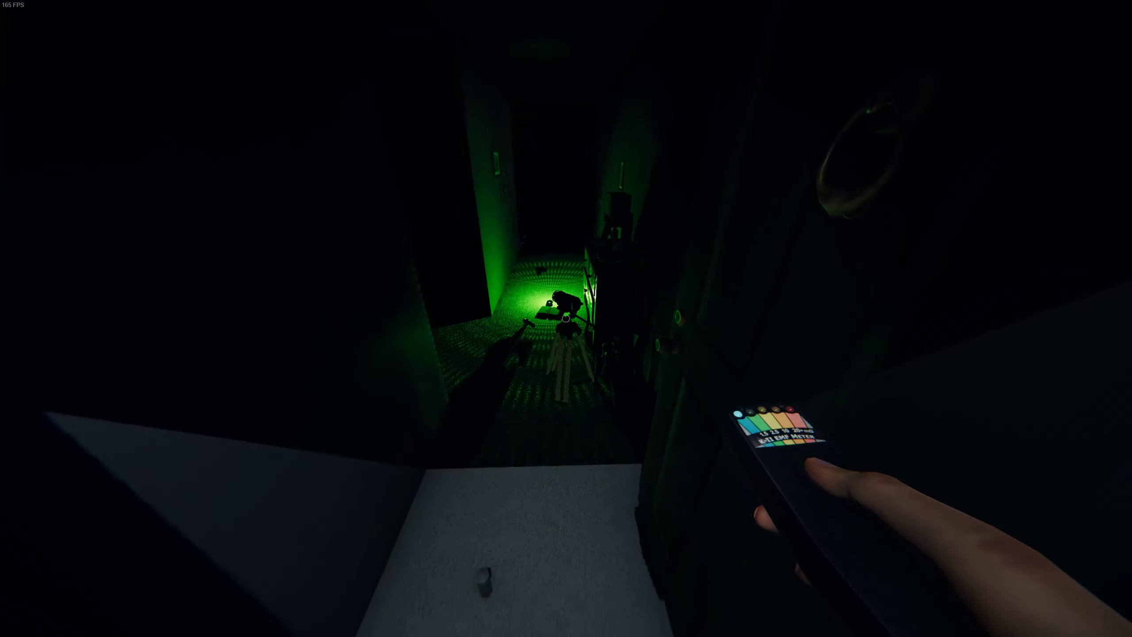
scroll(566, 319, down, 1)
scroll(566, 318, down, 1)
scroll(566, 319, down, 1)
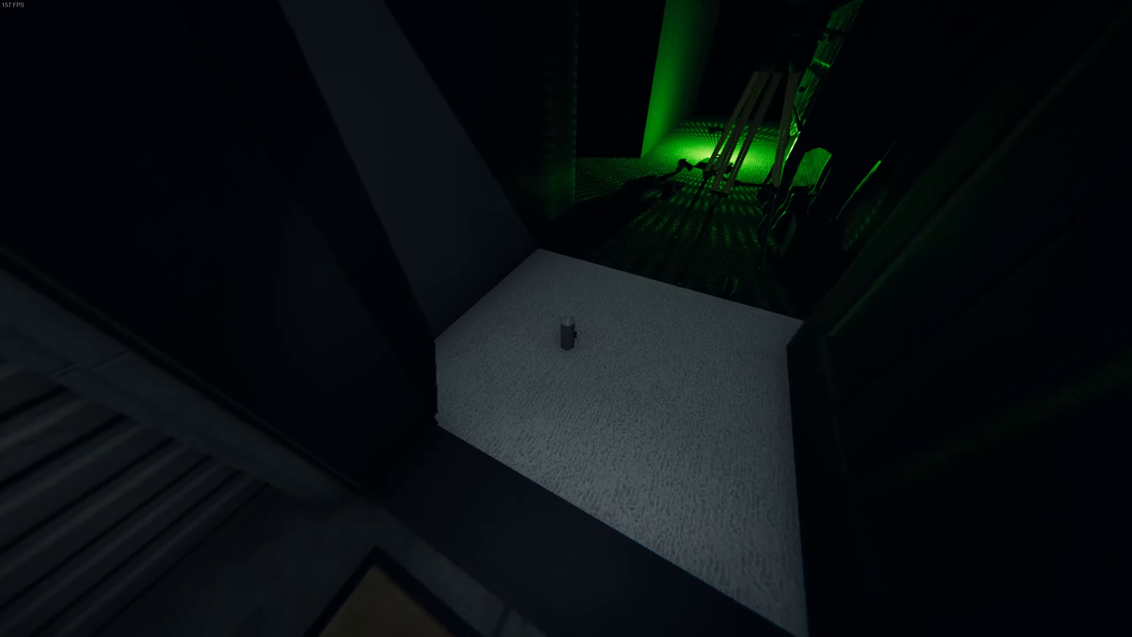
key(e)
key(w)
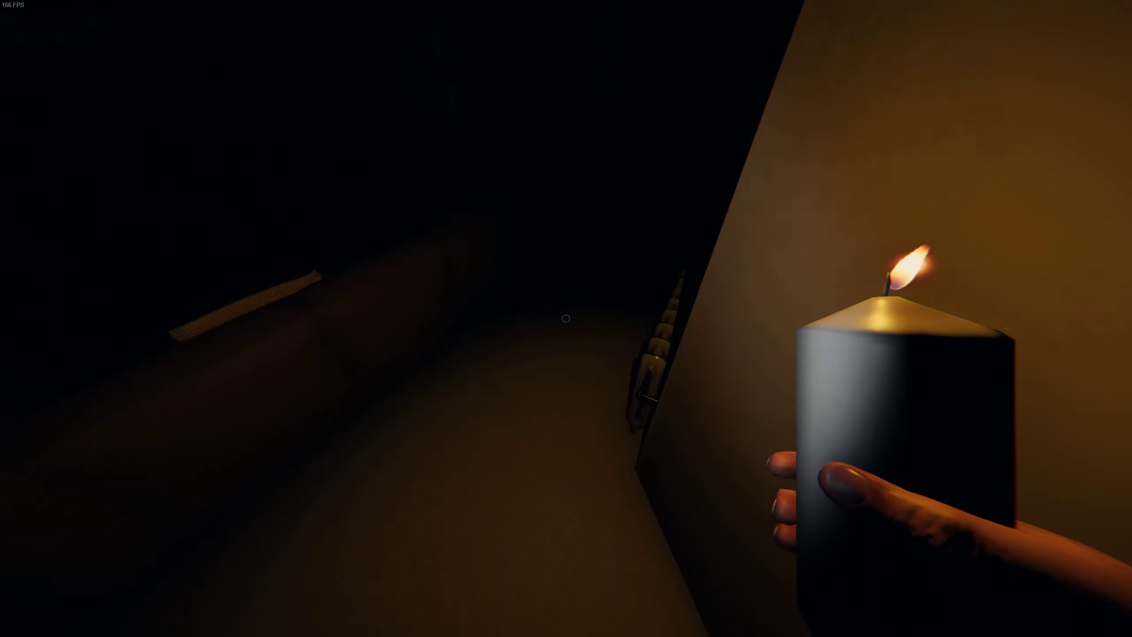
Step: Carry the candle down the hallway, through the passage toward the stairway and back
key(w)
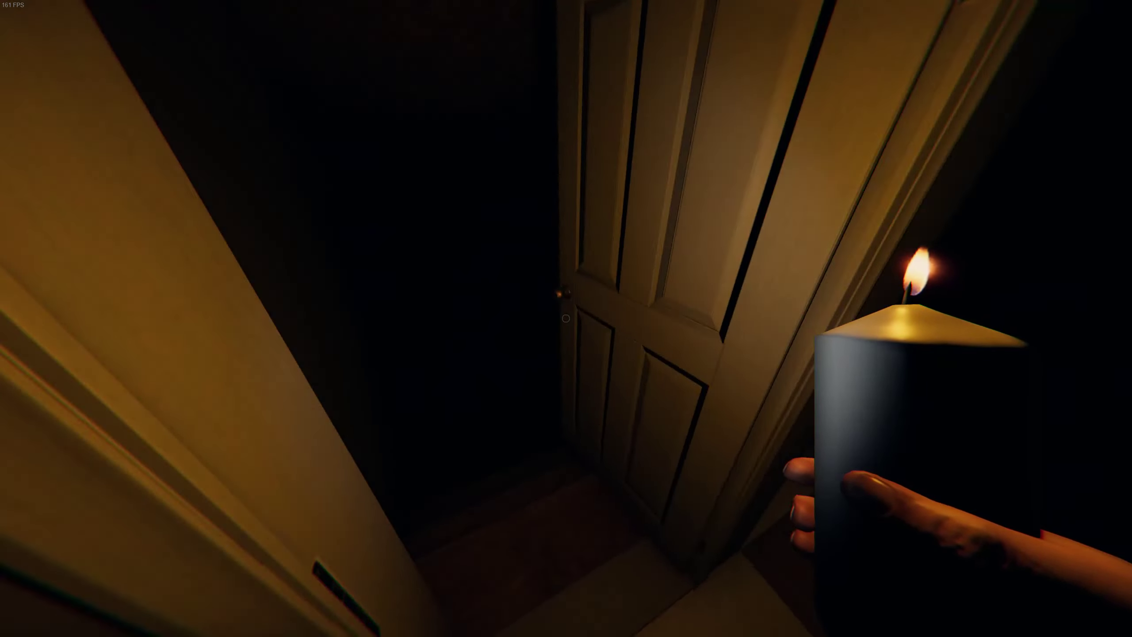
key(w)
key(w)
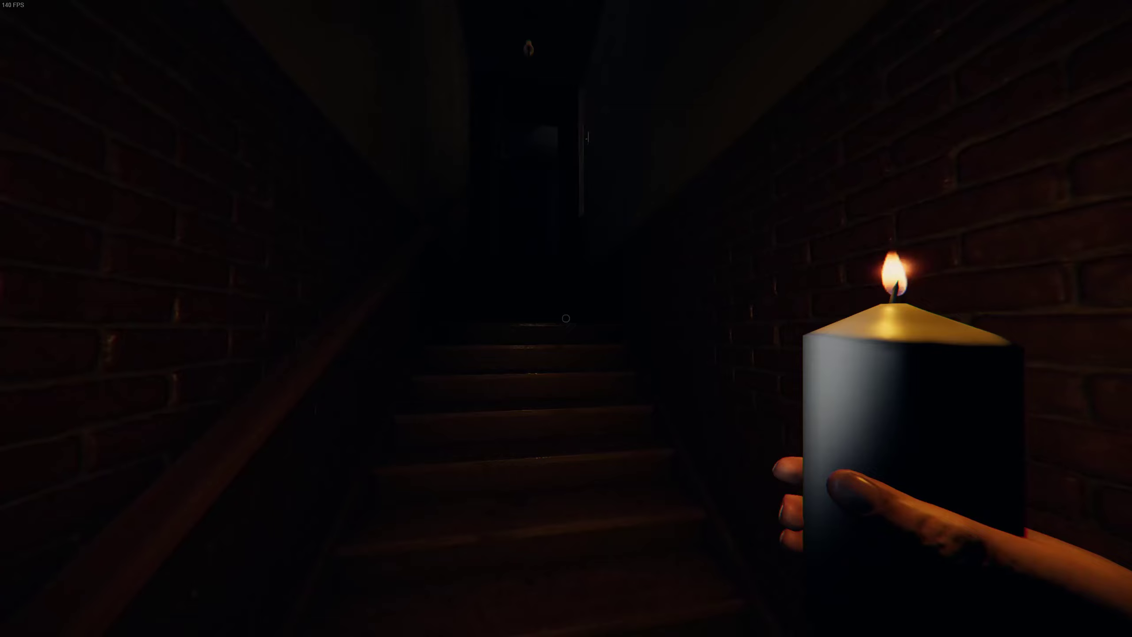
key(w)
key(w)
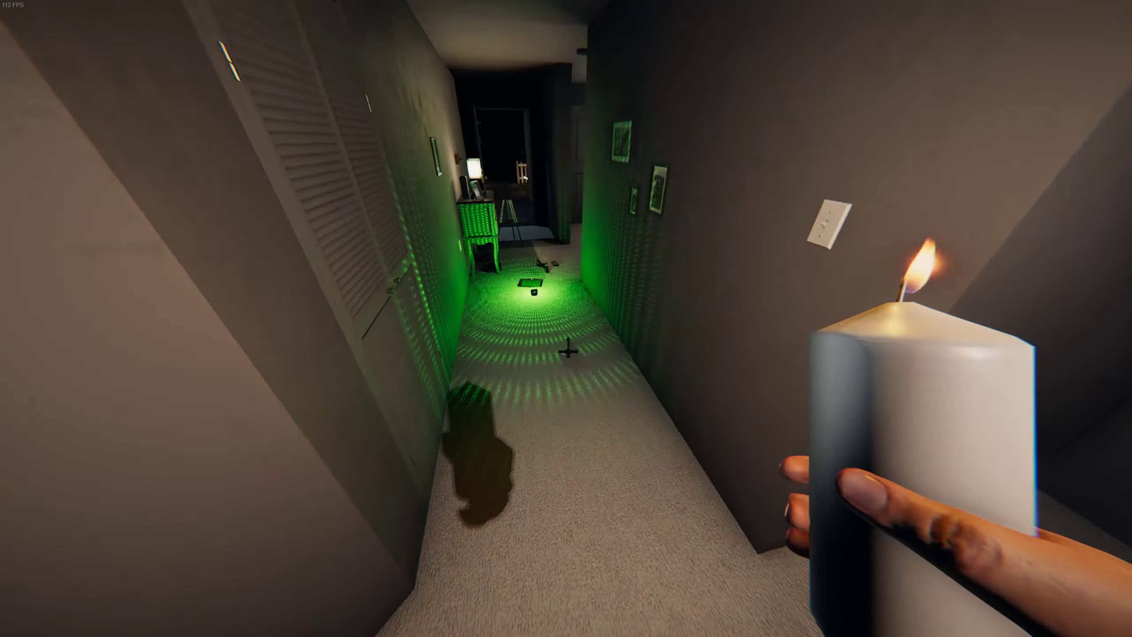
key(w)
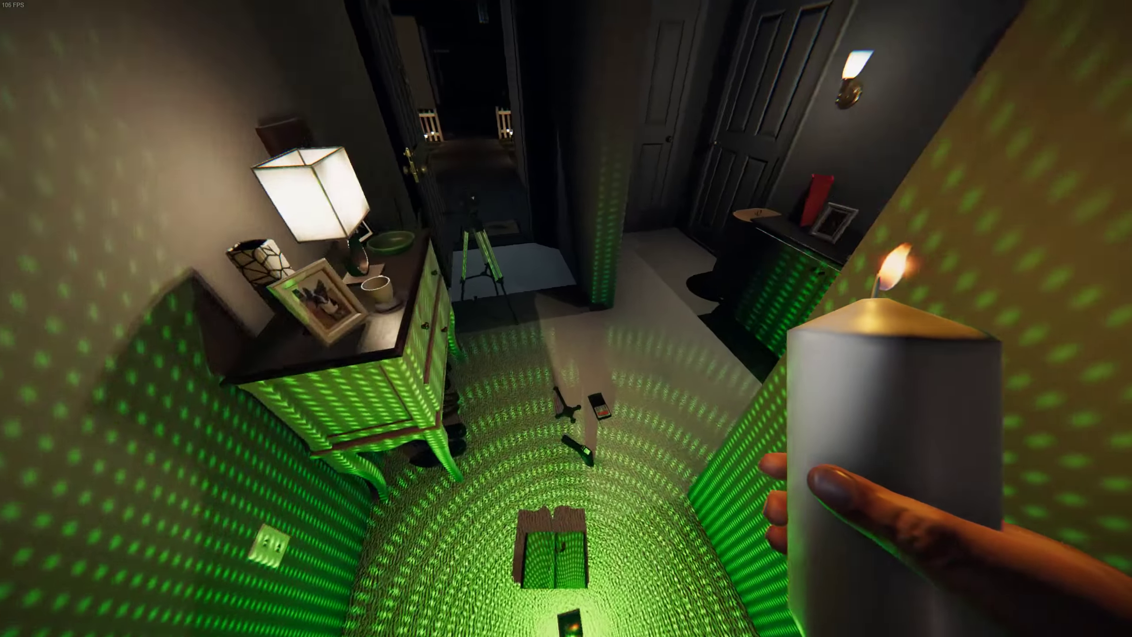
Step: Set the candle down, mount the video camera on its tripod, and take the thermometer
key(f)
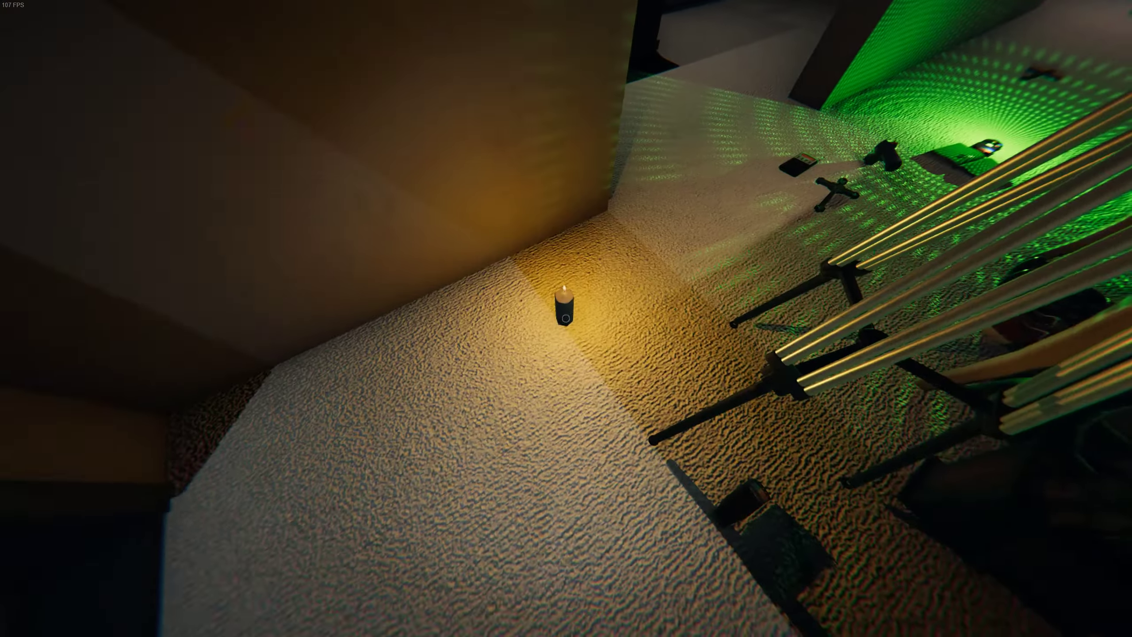
key(e)
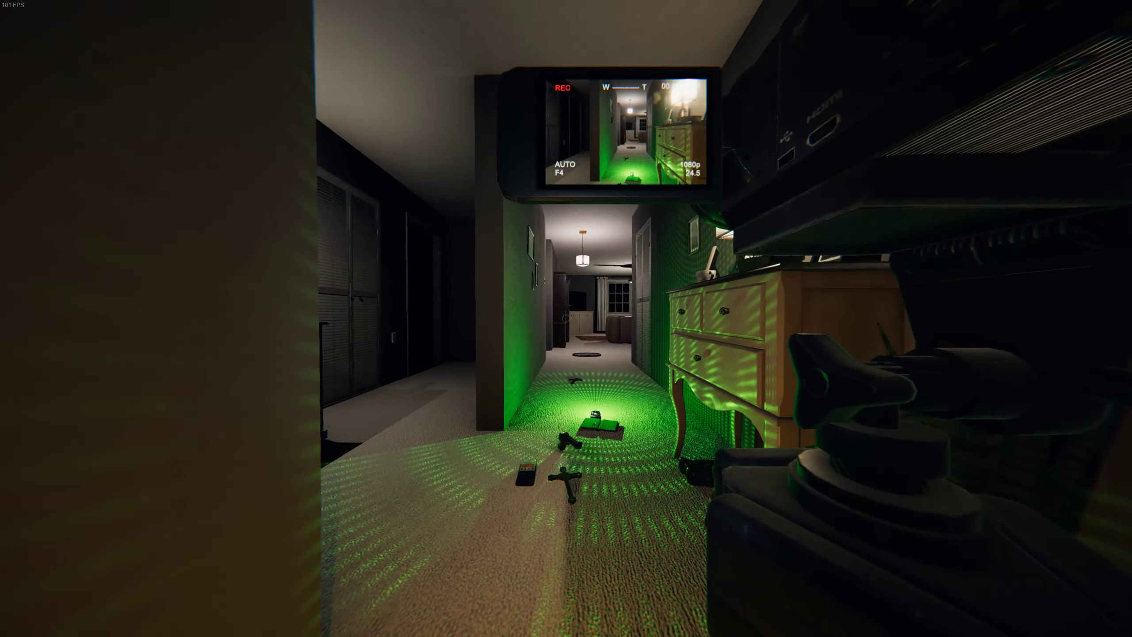
key(f)
key(w)
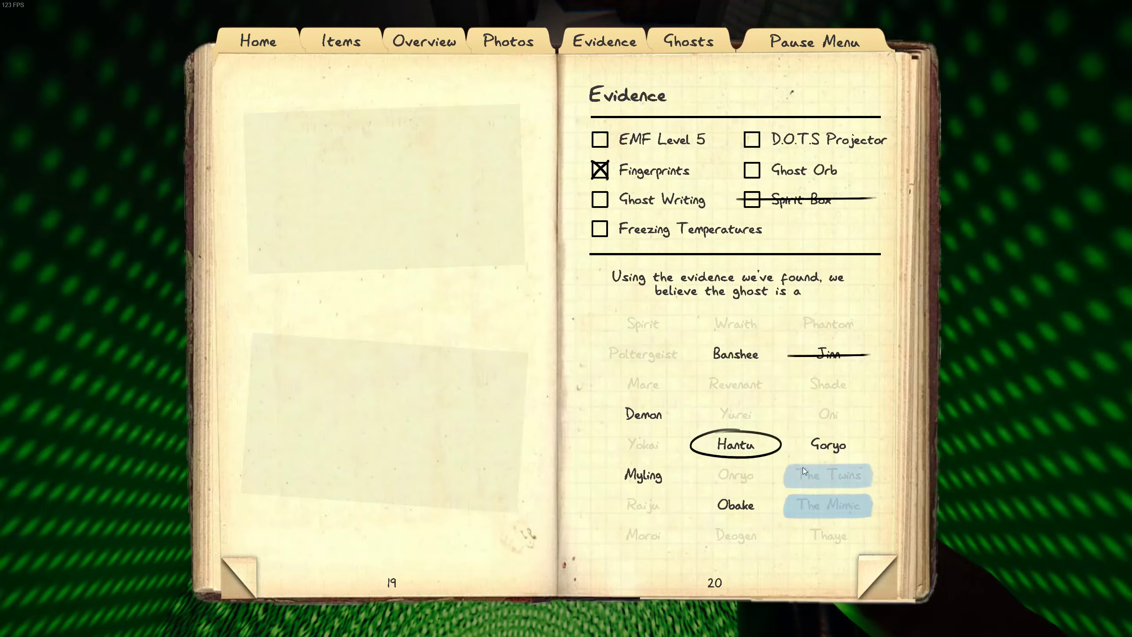
Step: Mark Hantu as a ghost guess in the journal, then close it
click(760, 444)
key(j)
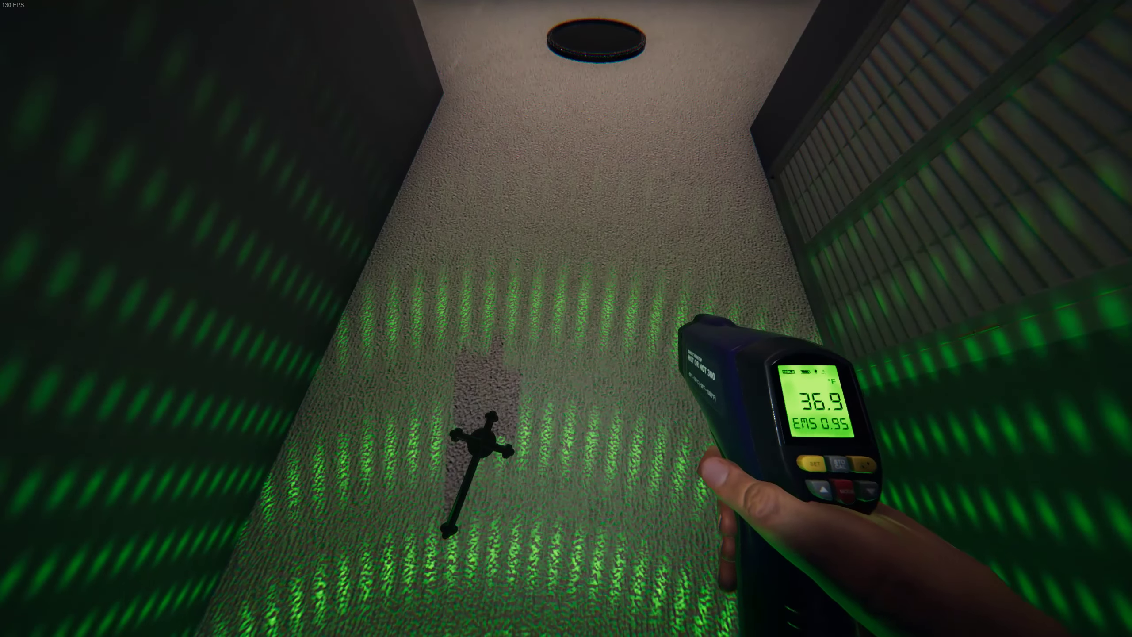
key(j)
key(j)
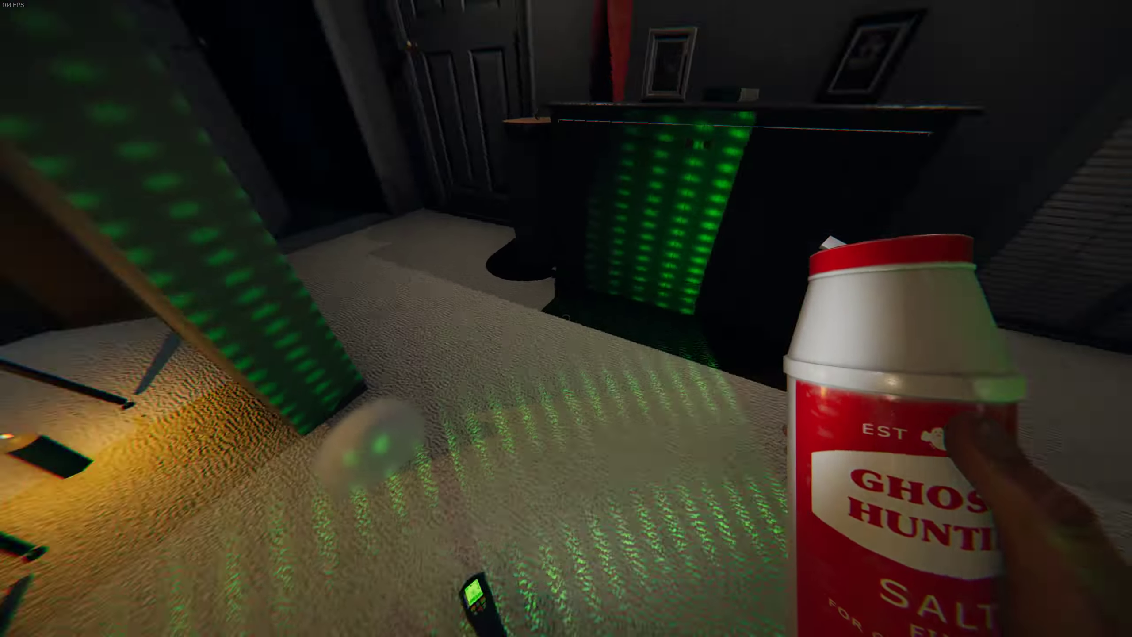
Step: Drop the salt on the hallway floor and pick up the lit white candle
key(g)
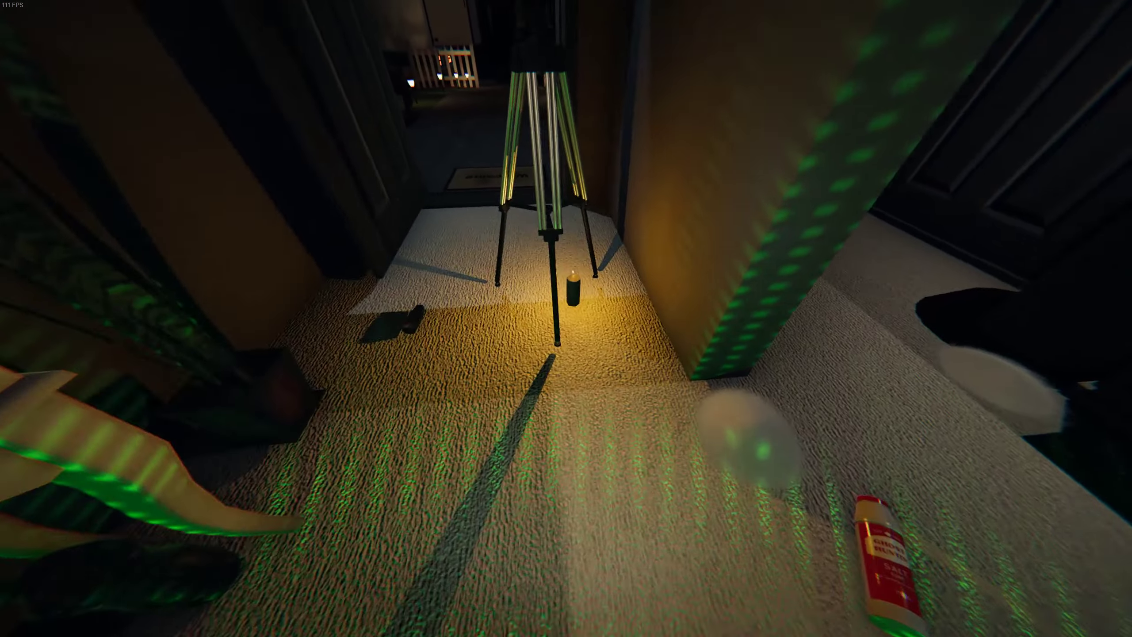
key(e)
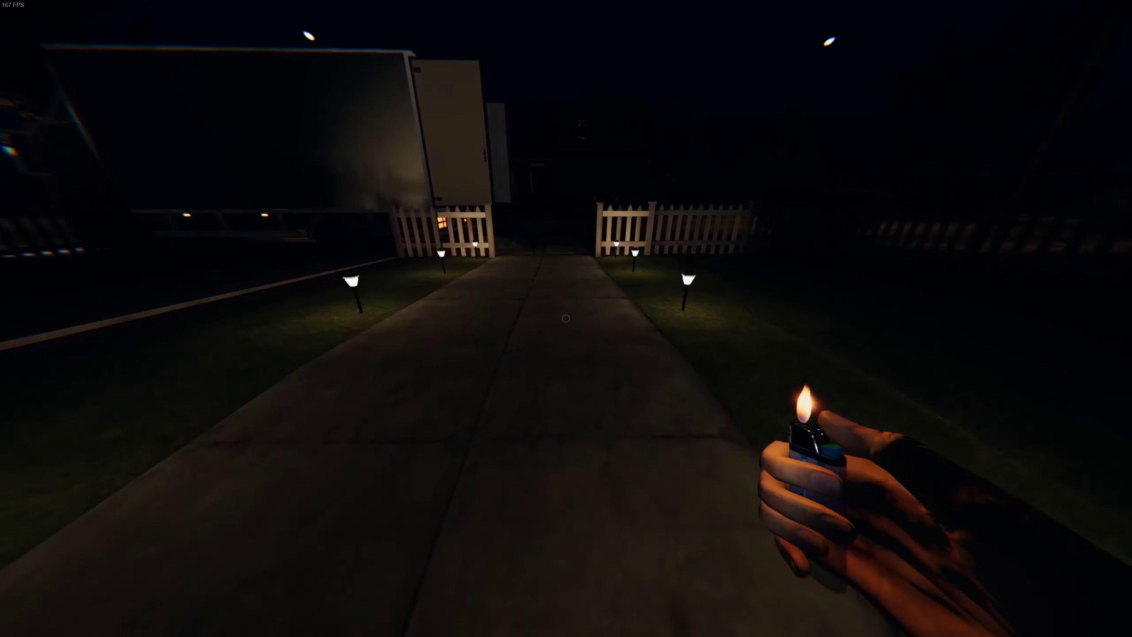
Step: Check the journal's Photos and Evidence pages, then walk through the gate into the truck
key(j)
click(507, 41)
click(583, 35)
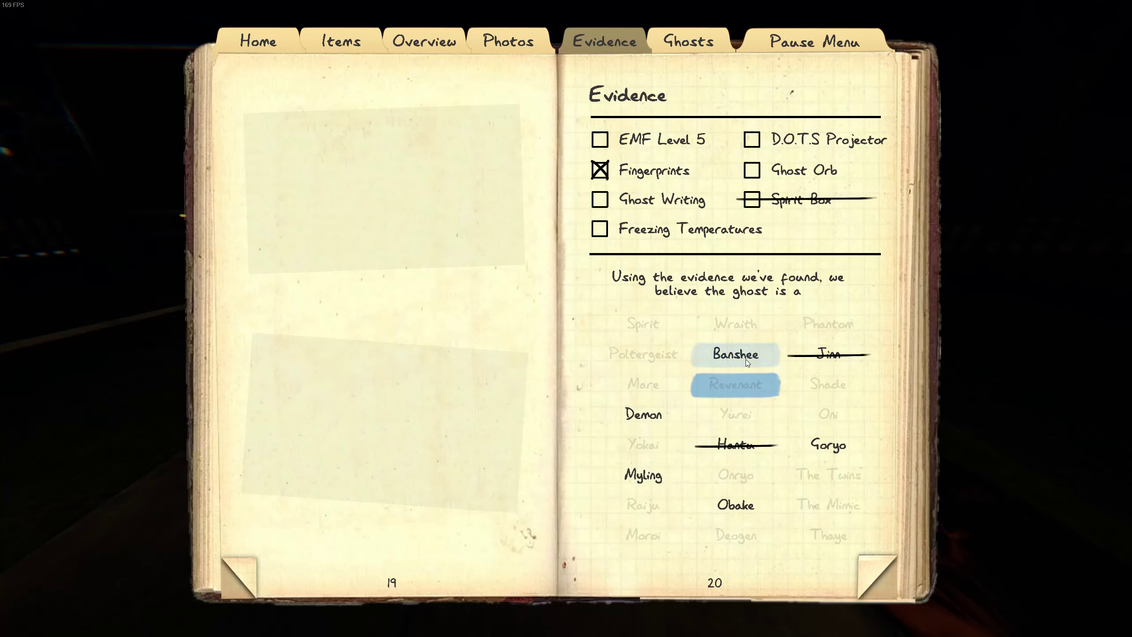
key(j)
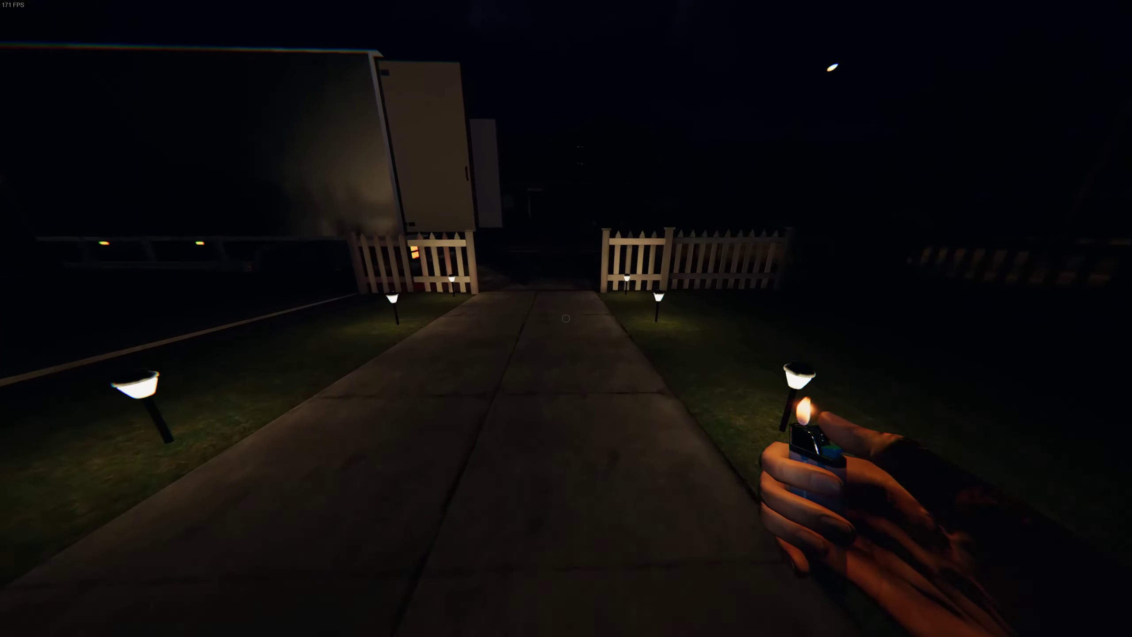
key(w)
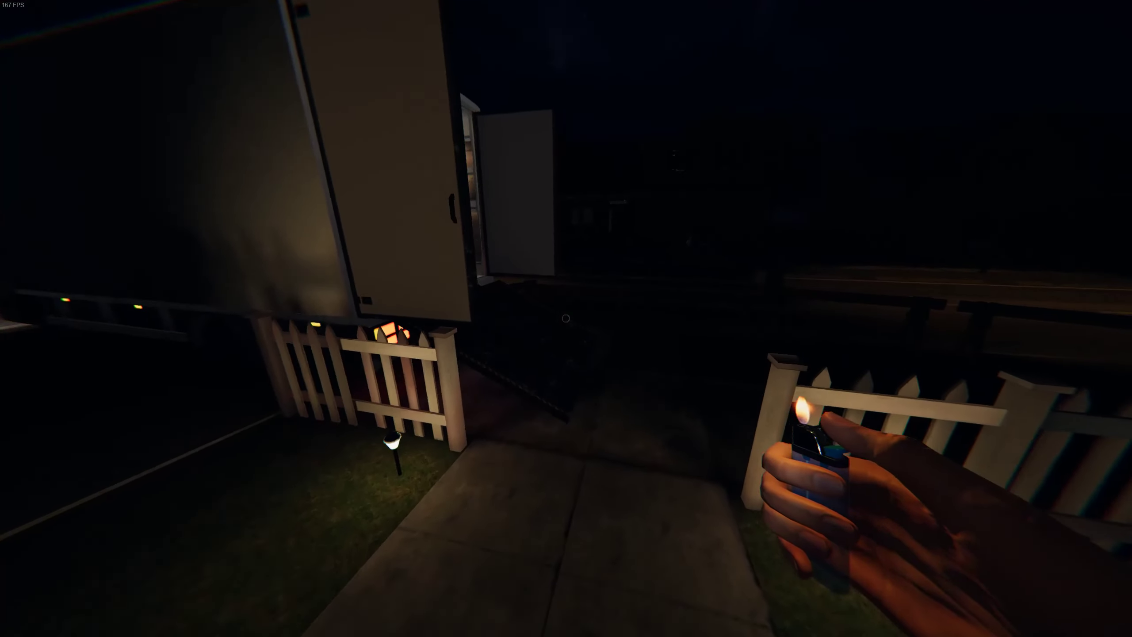
key(w)
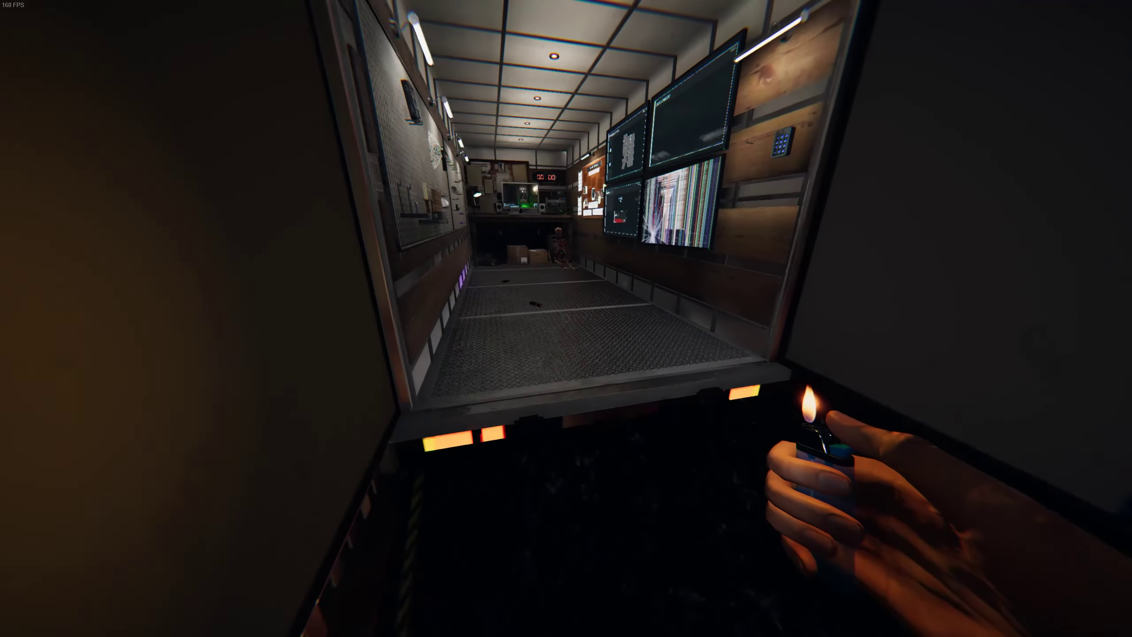
Step: Walk through the truck to the desk and switch the hallway camera feed to night vision
key(w)
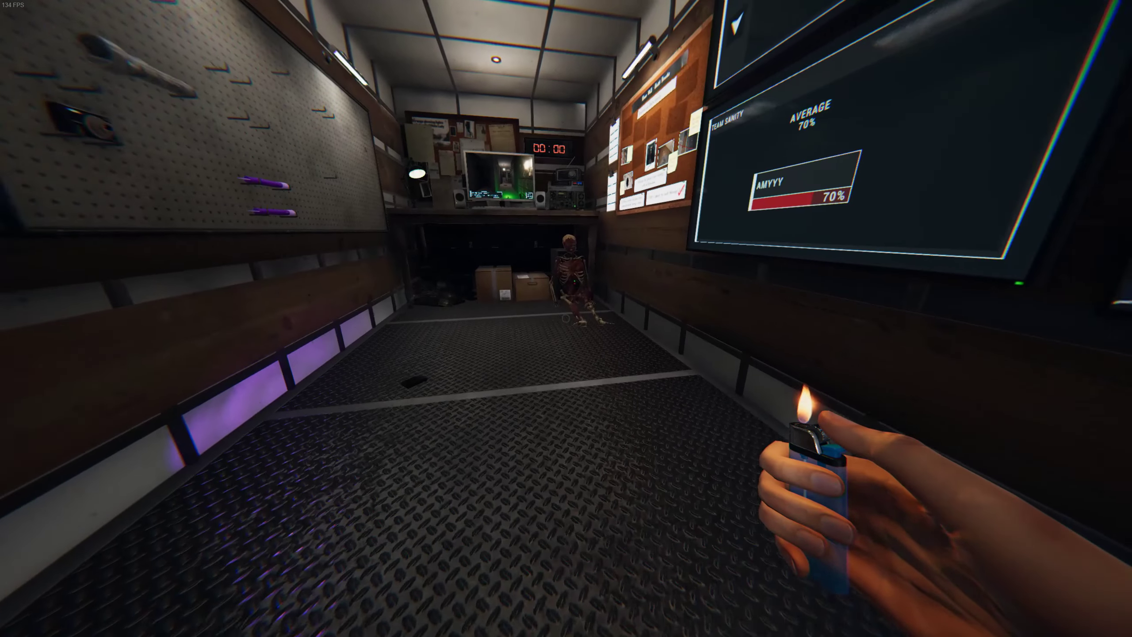
key(w)
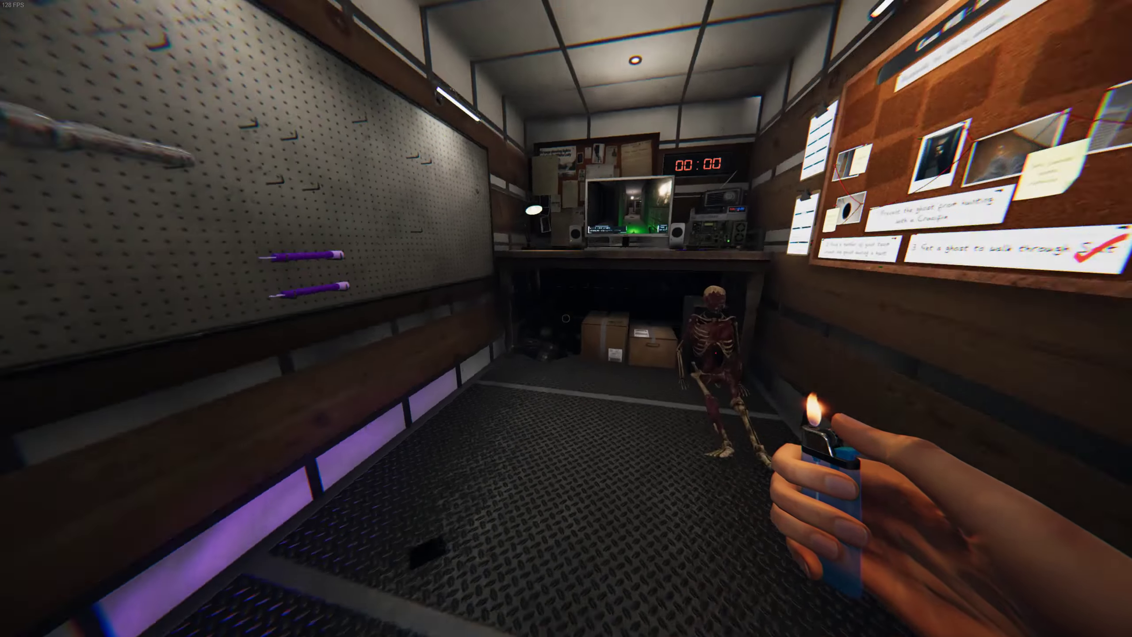
key(w)
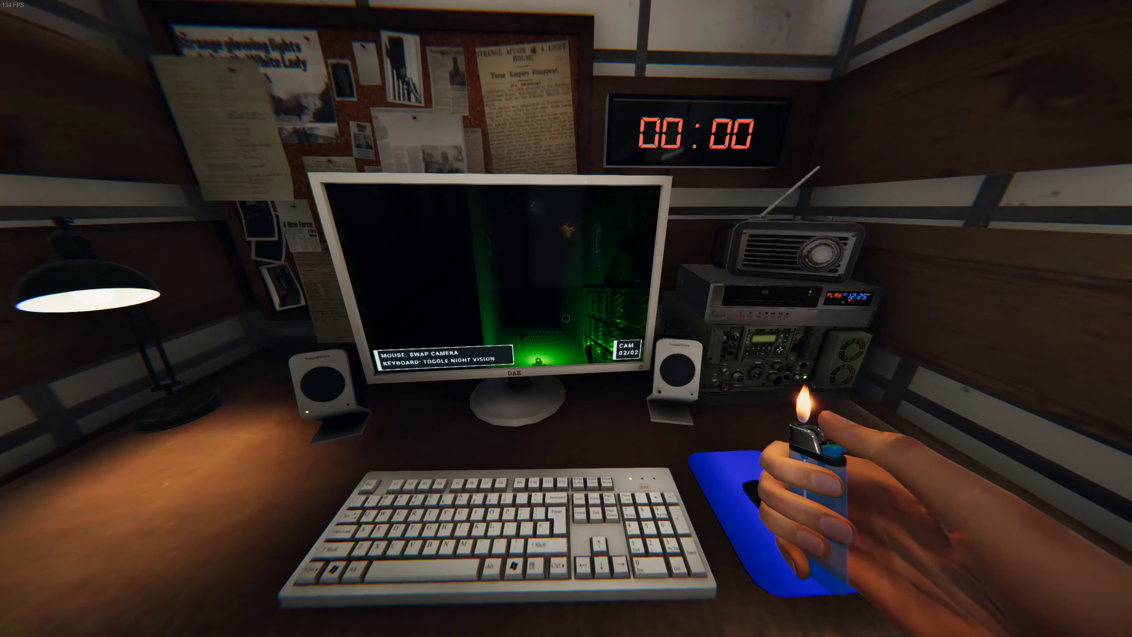
Step: Change the monitor's camera view and briefly check the journal's evidence page
key(e)
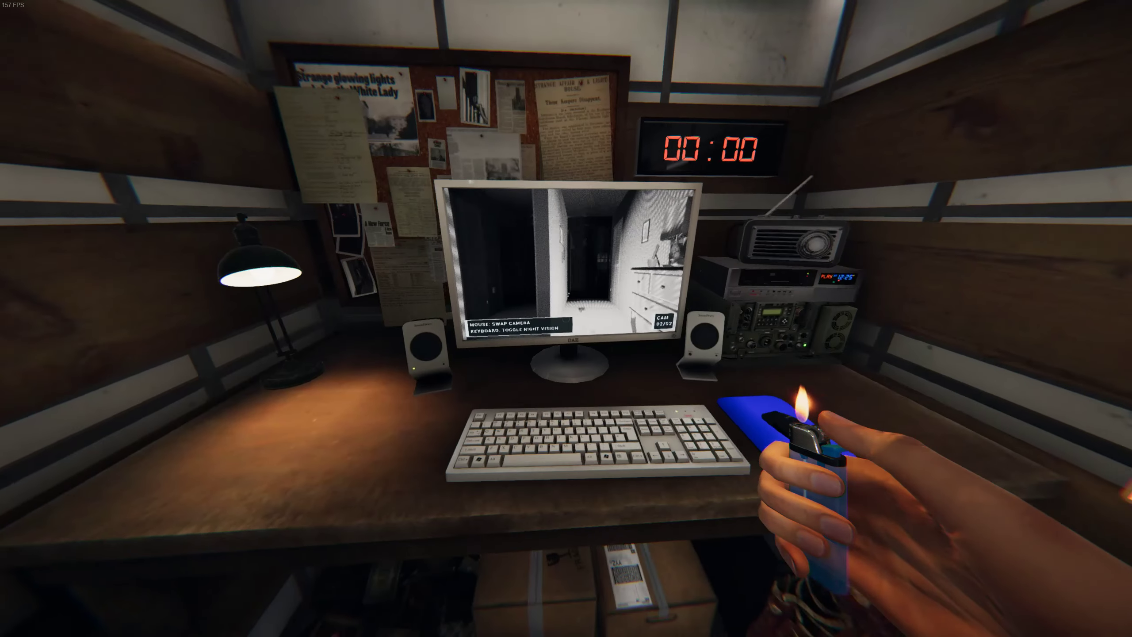
key(j)
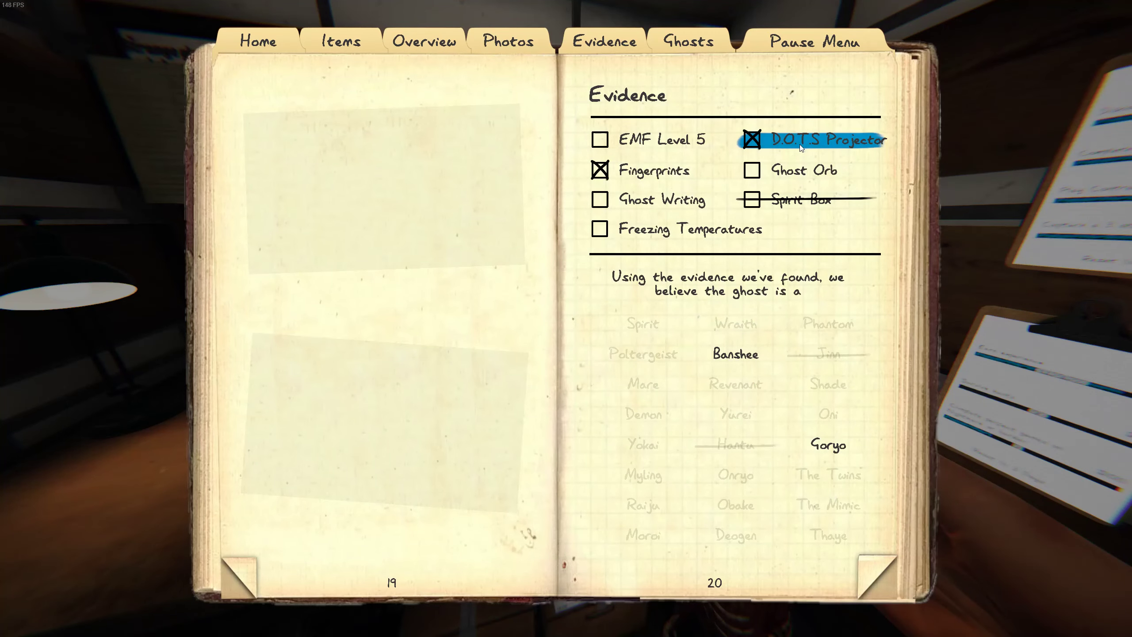
key(j)
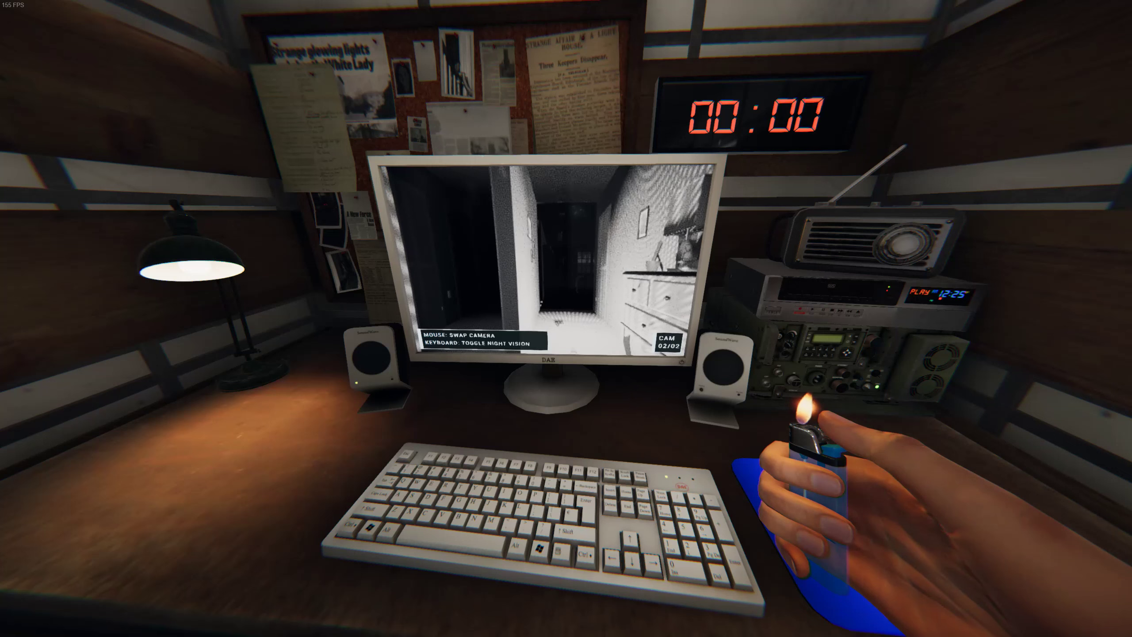
Step: Circle Goryo as the ghost guess in the journal and close it
key(j)
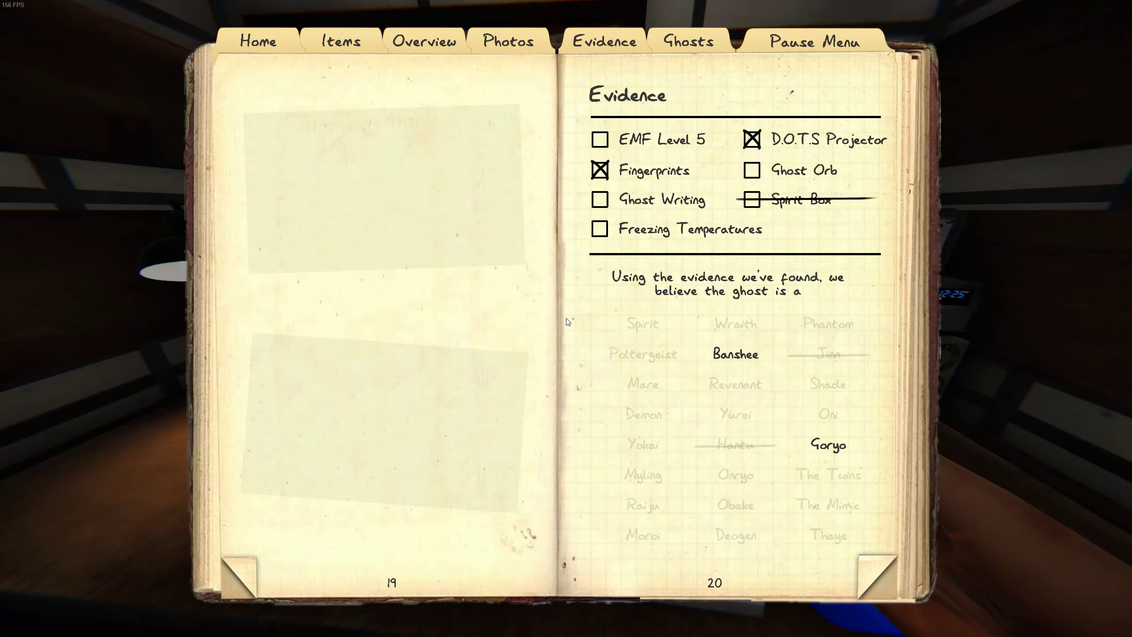
click(852, 459)
key(j)
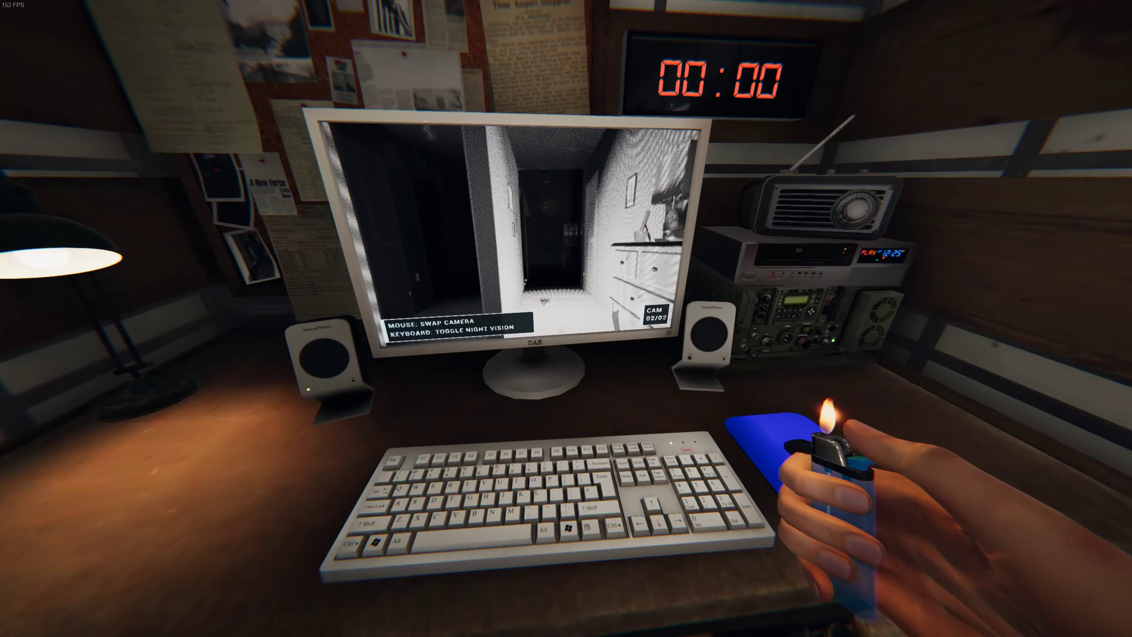
Step: Review the journal's Evidence page several times, leaving it open at the end
key(j)
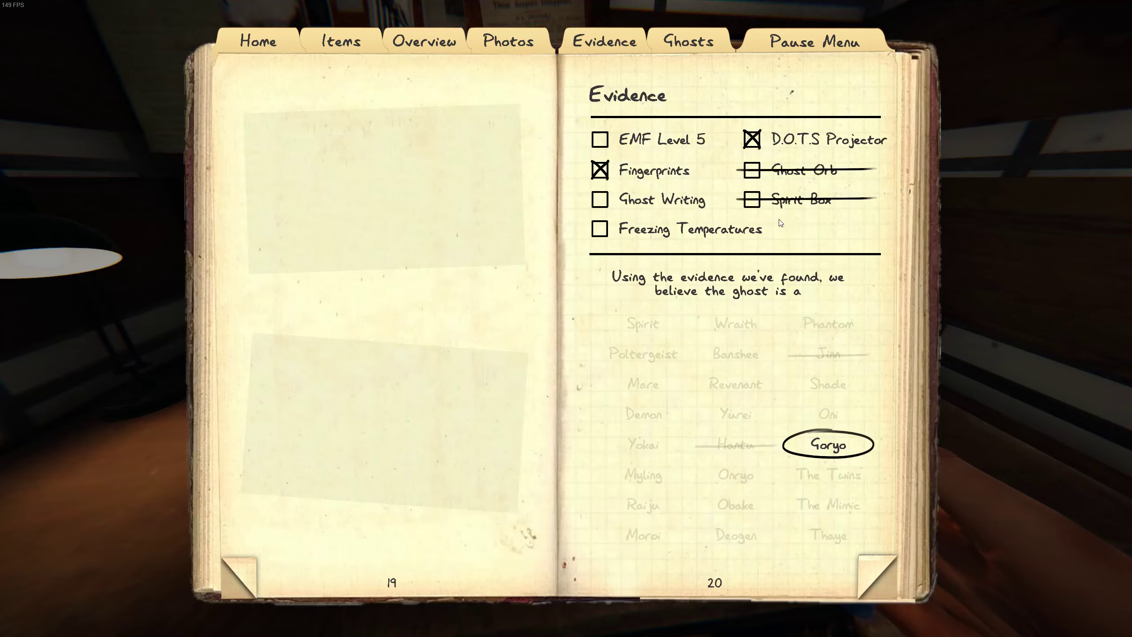
key(j)
key(j)
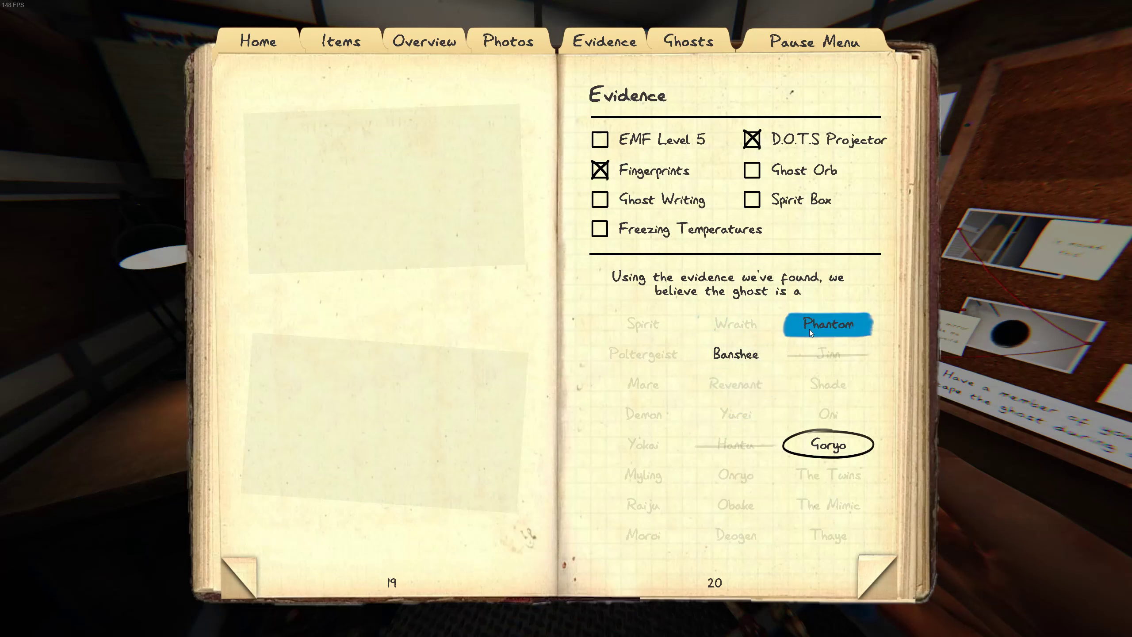
key(j)
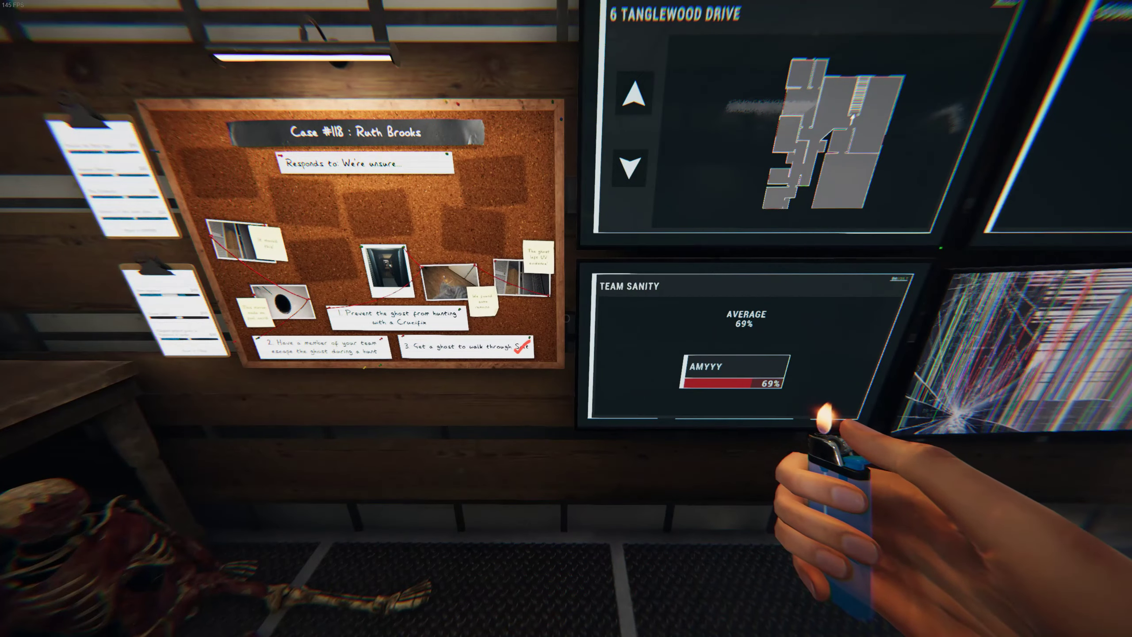
key(j)
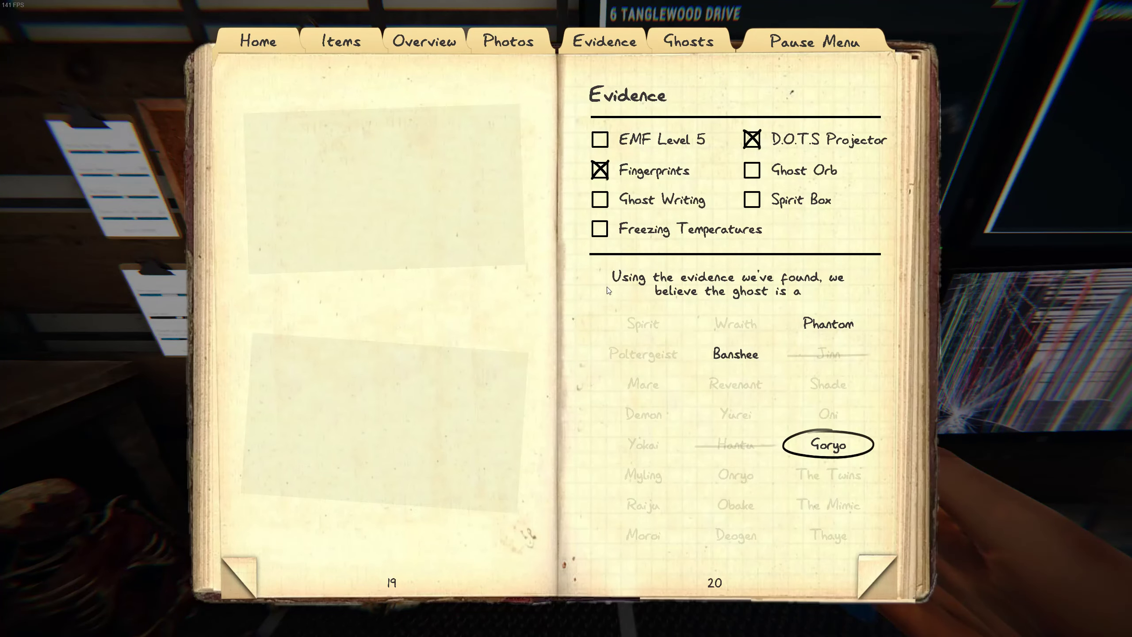
key(j)
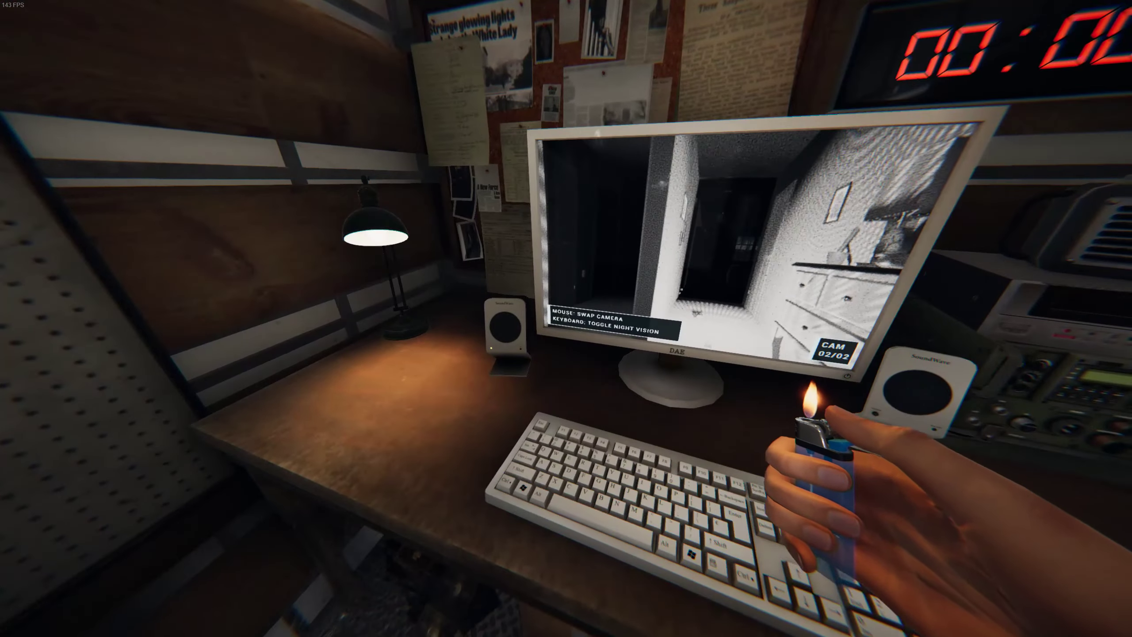
key(j)
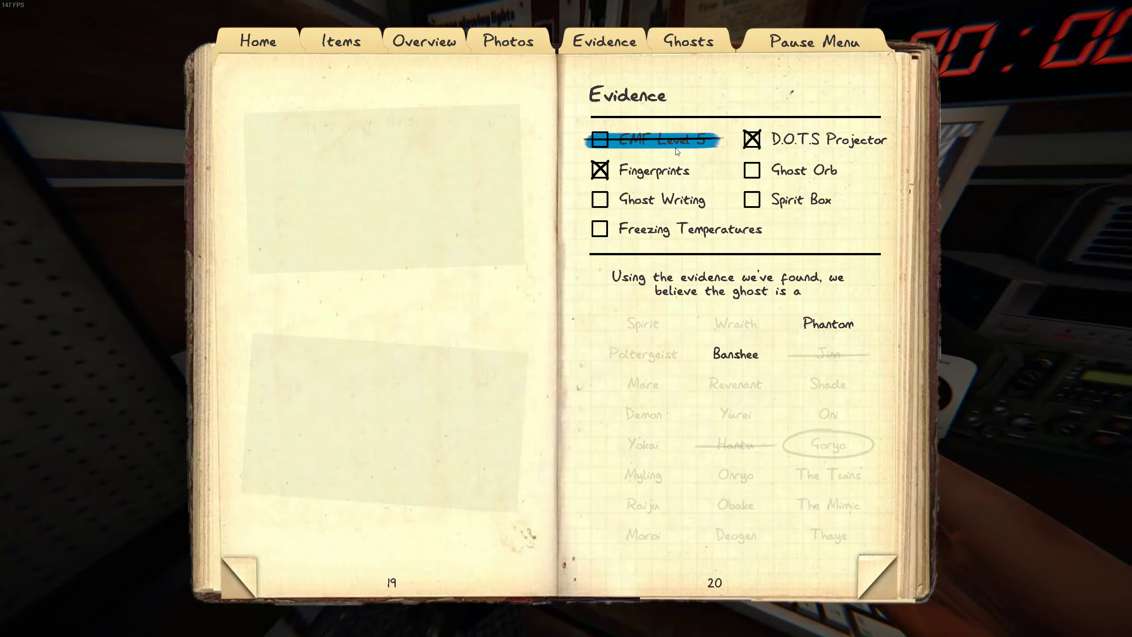
Step: Strike out Ghost Orb on the journal's Evidence page, then reopen the journal later
key(j)
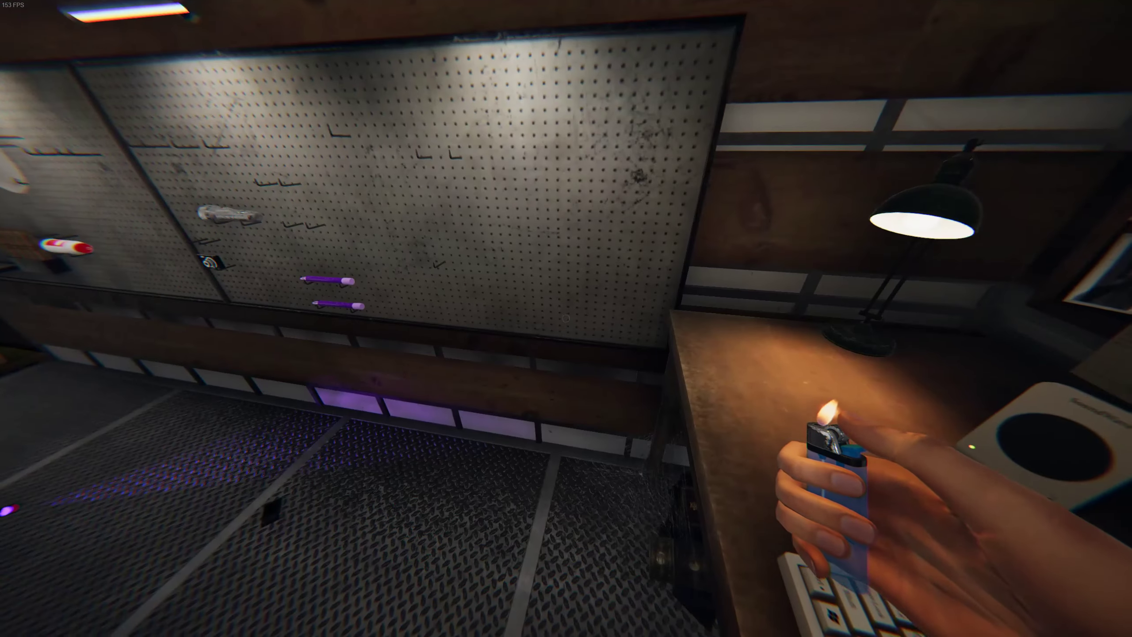
key(j)
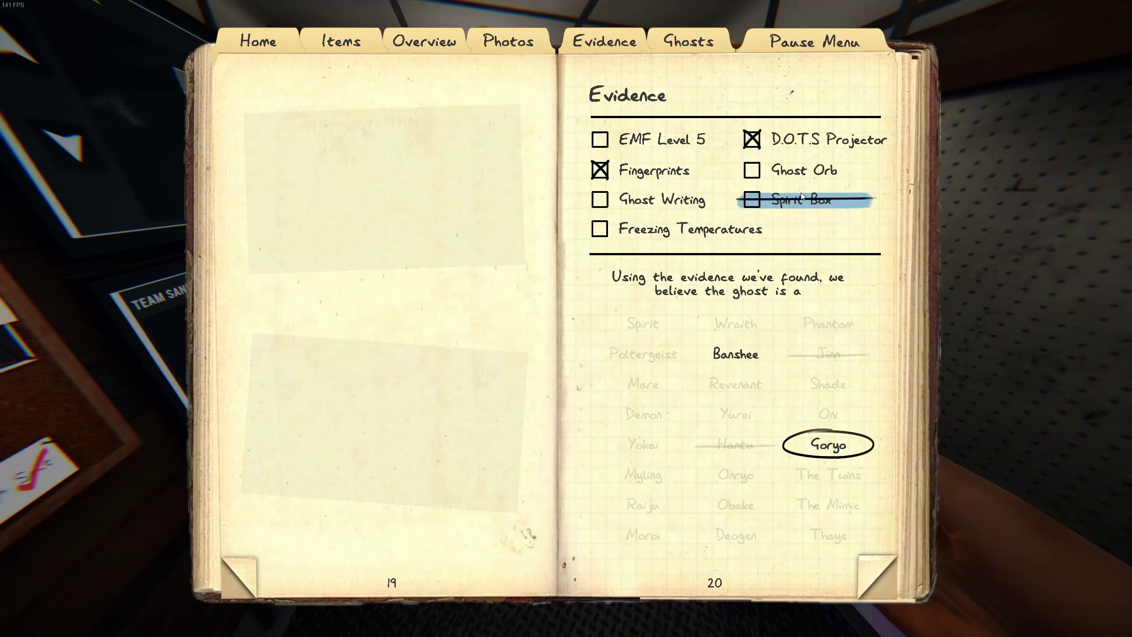
click(792, 169)
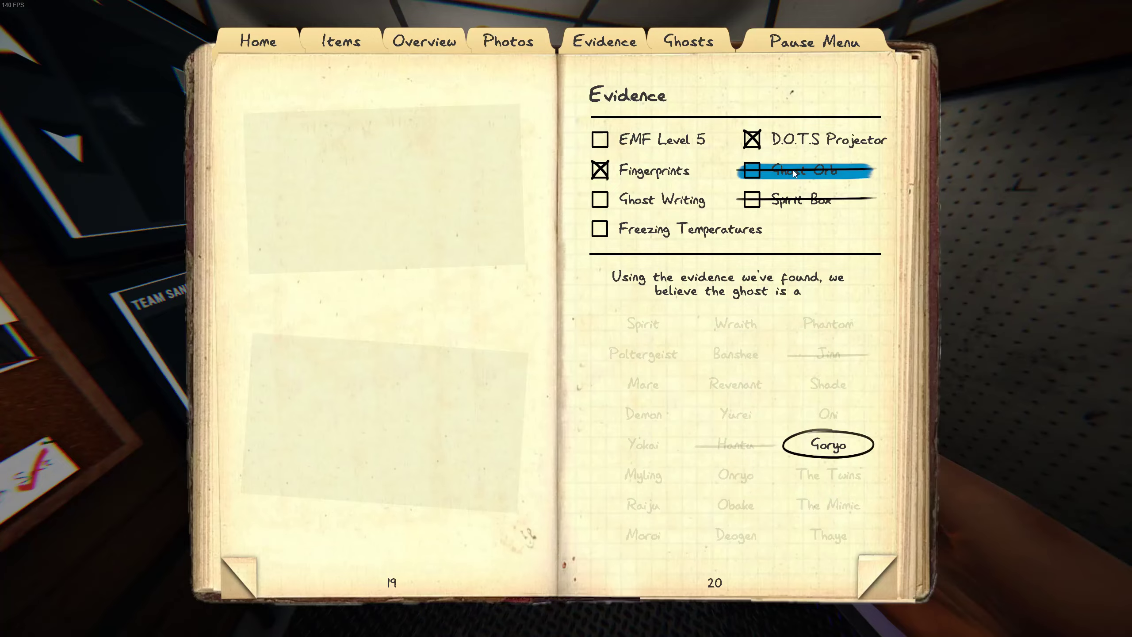
key(j)
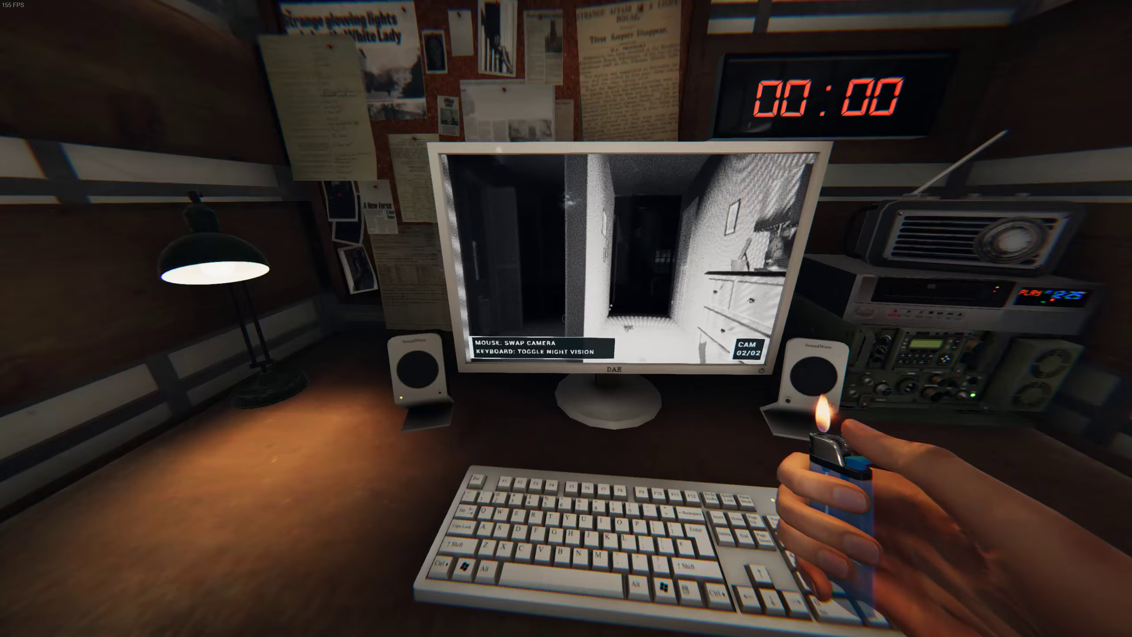
key(j)
Step: View the journal's case overview, close it, and walk back to the desk monitor
click(412, 50)
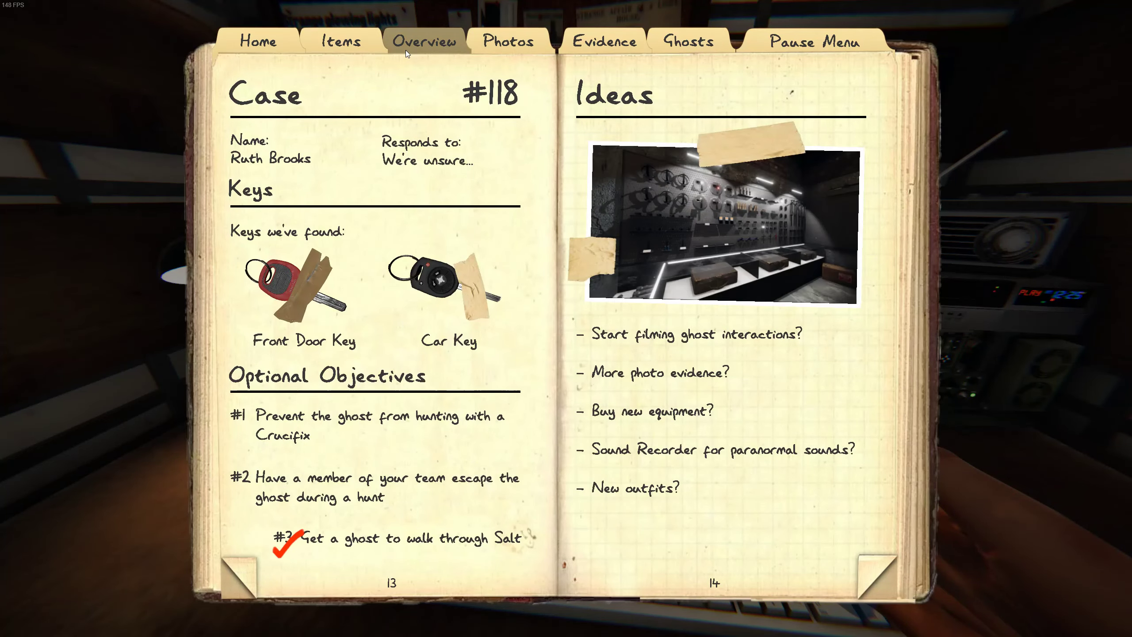
key(j)
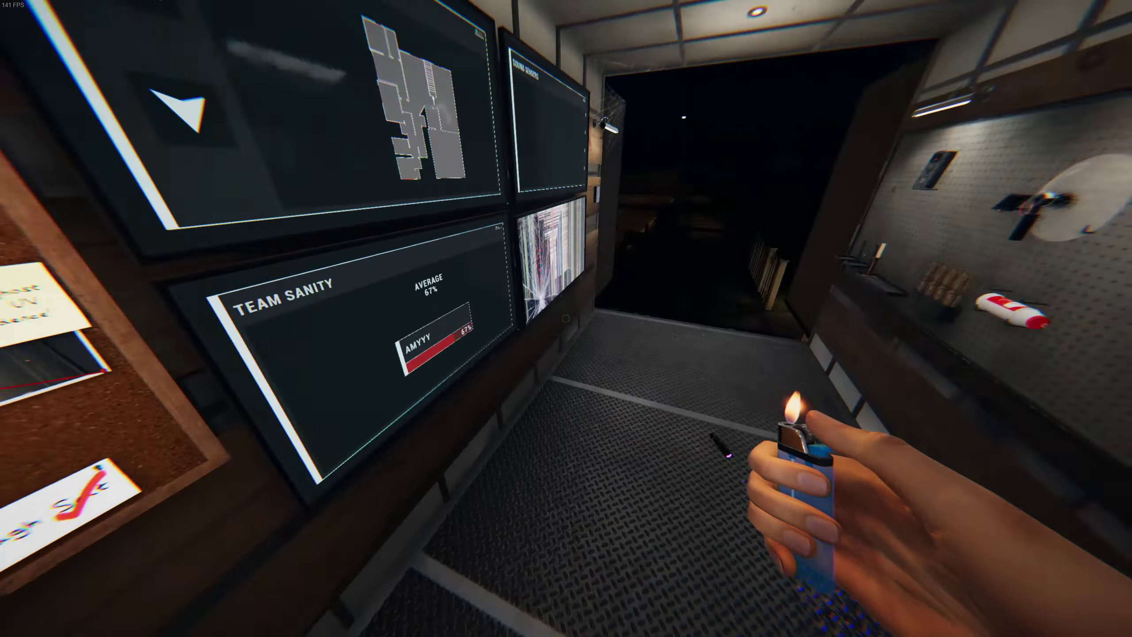
key(w)
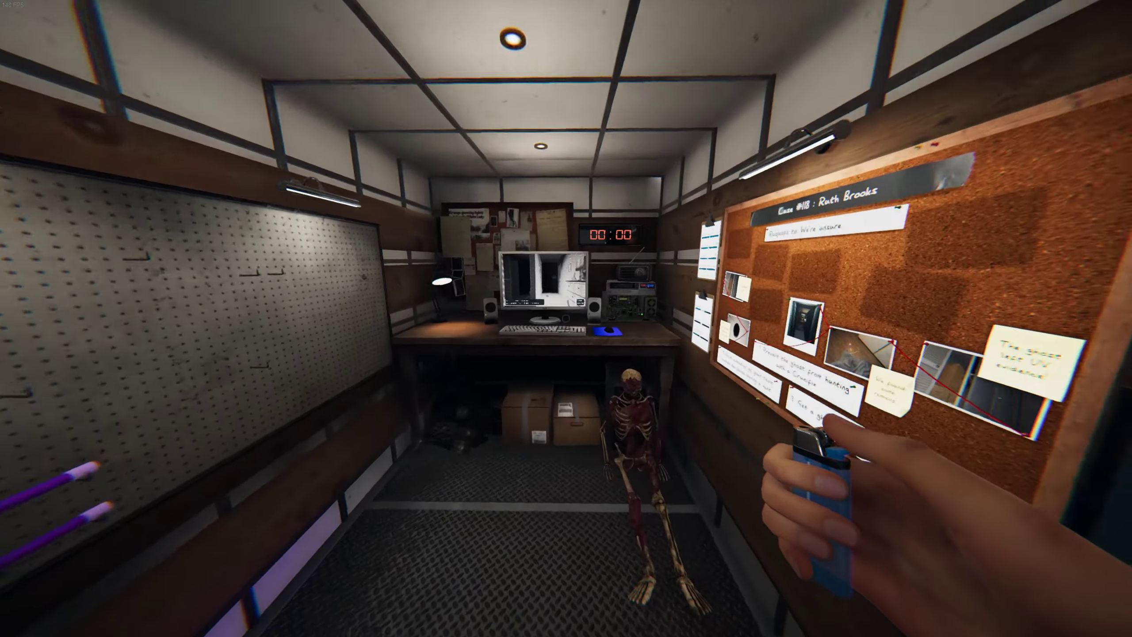
key(w)
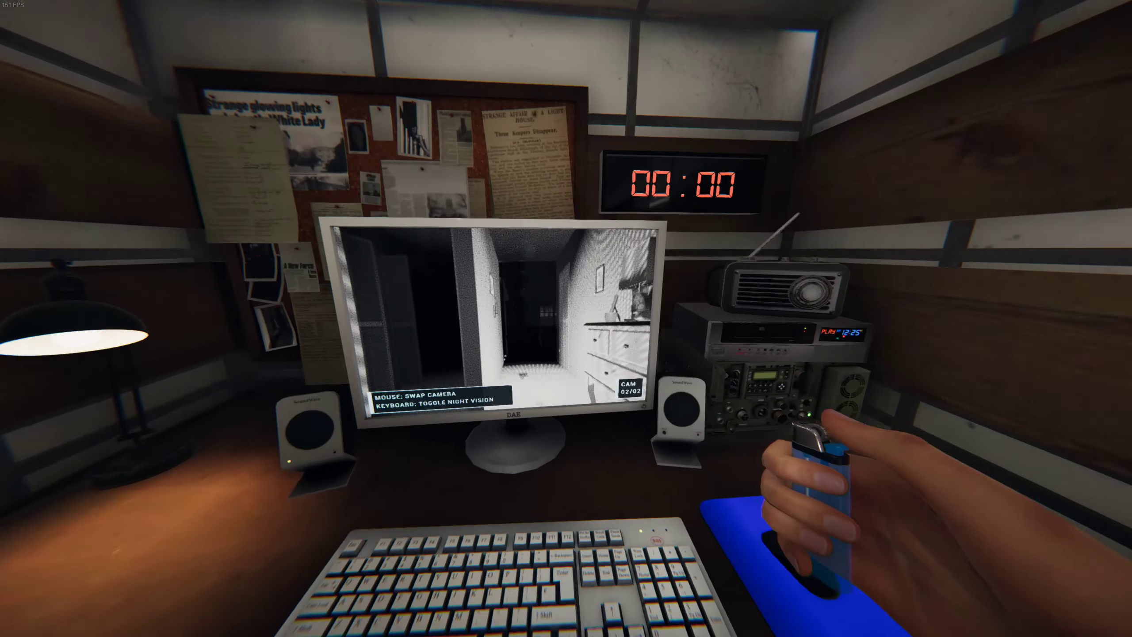